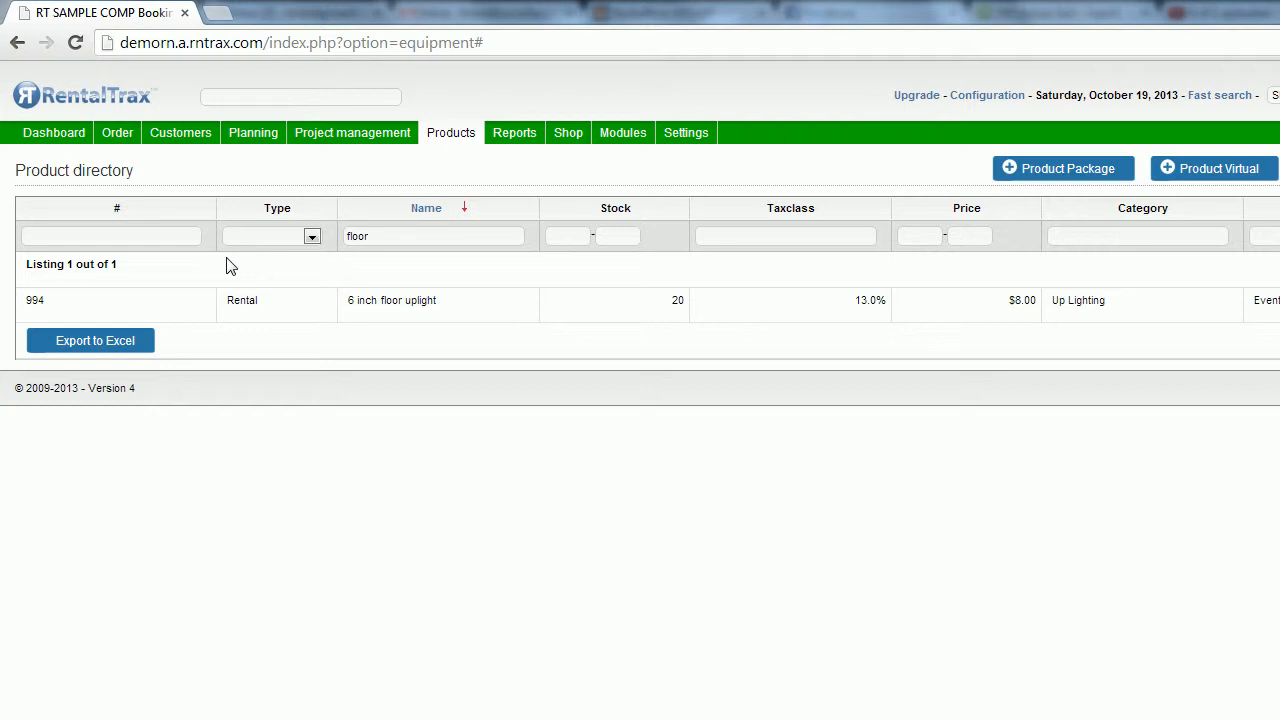
# Open the Products menu above the directory that shows only the 6 inch floor uplight.
pyautogui.moveTo(472, 146)
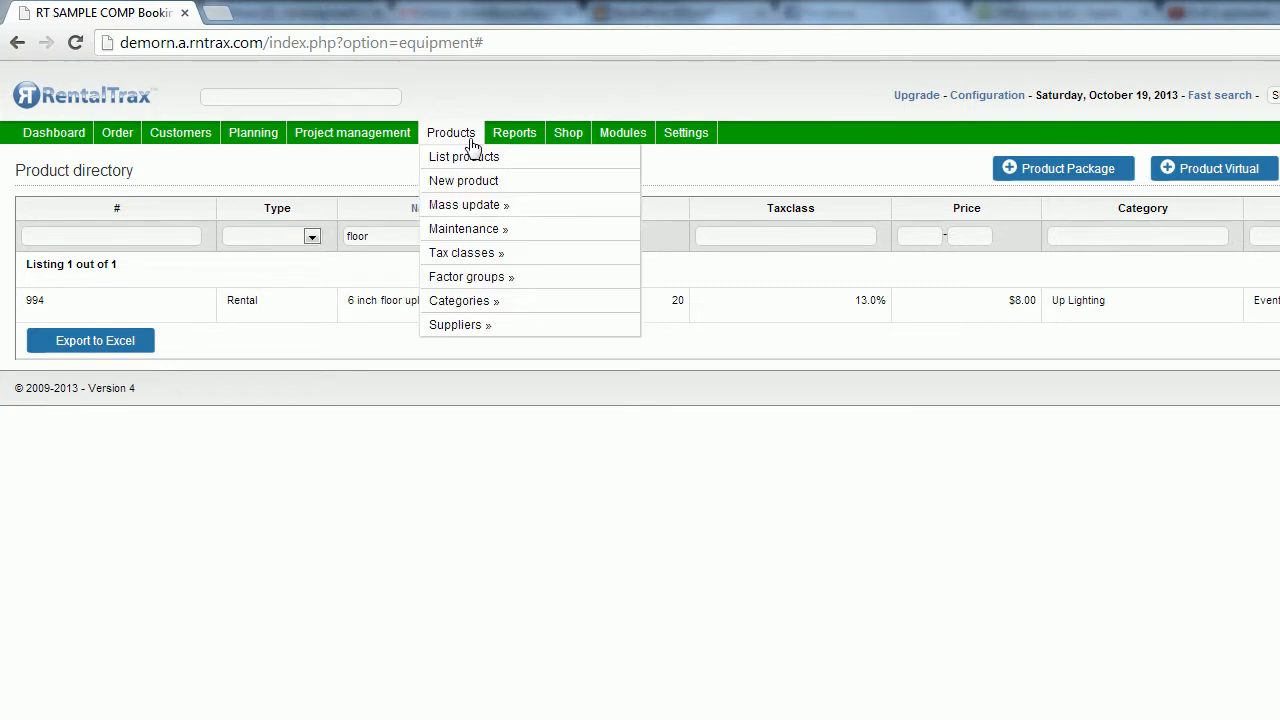
# Clear the 'floor' filter to list all products and start a new Virtual product.
pyautogui.click(471, 167)
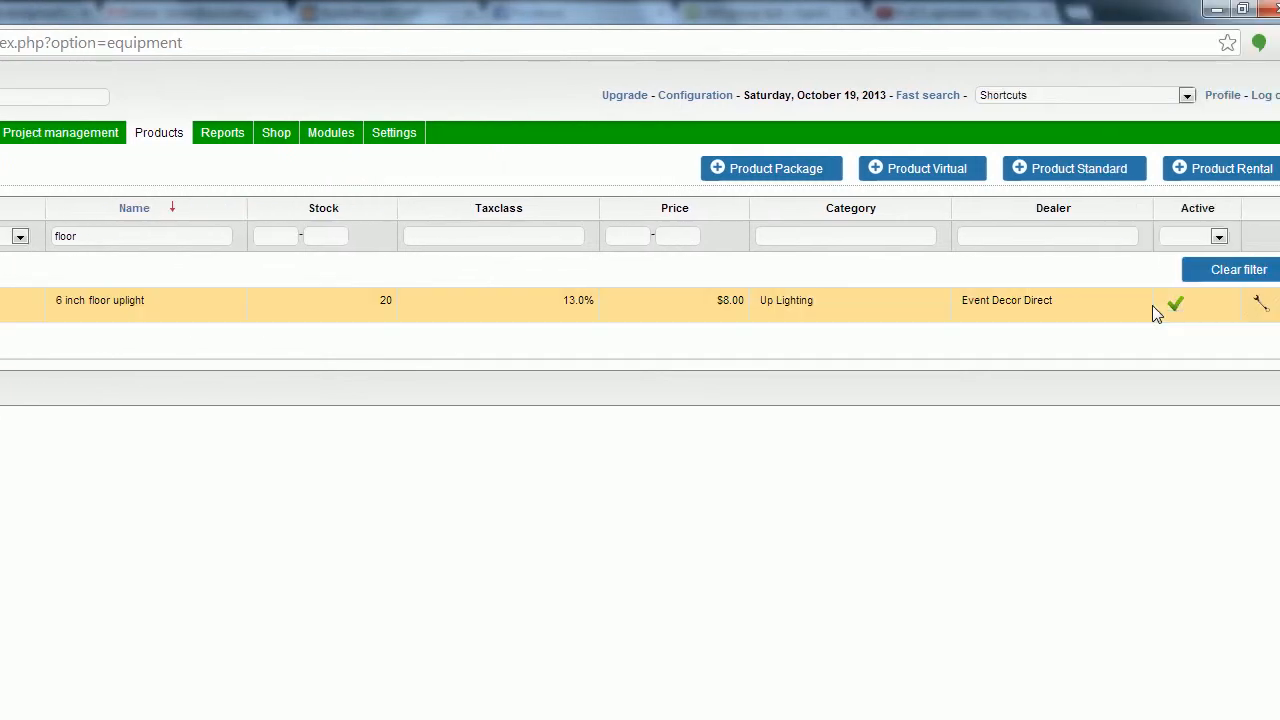
pyautogui.click(1186, 278)
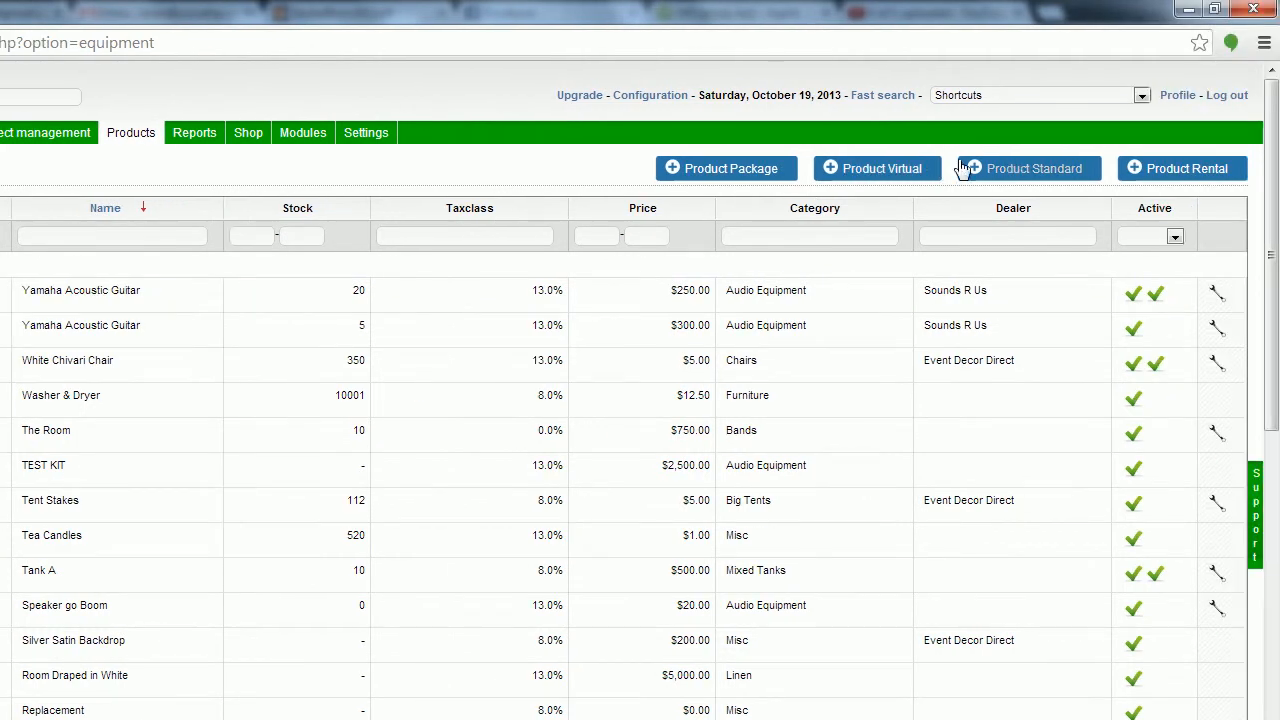
pyautogui.click(880, 172)
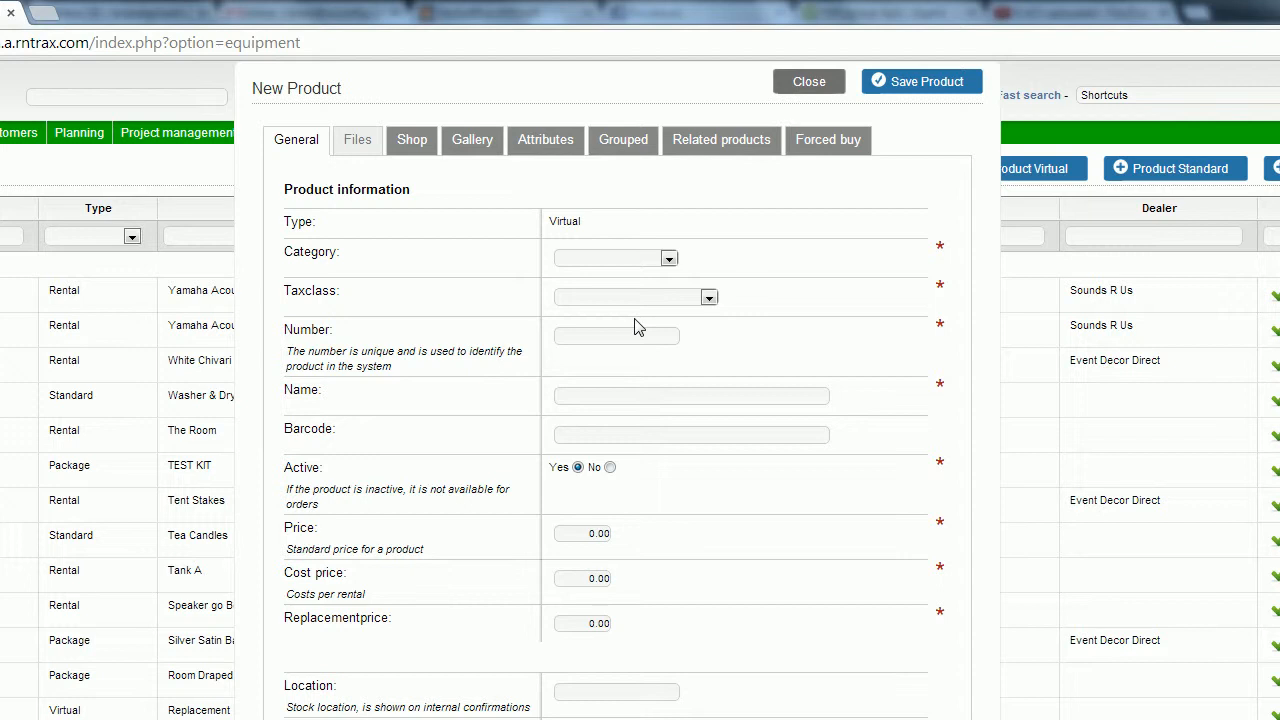
# Give the virtual product category Misc, tax class HST (13.0%) and name 'Large Event Setup Fee'.
pyautogui.click(668, 260)
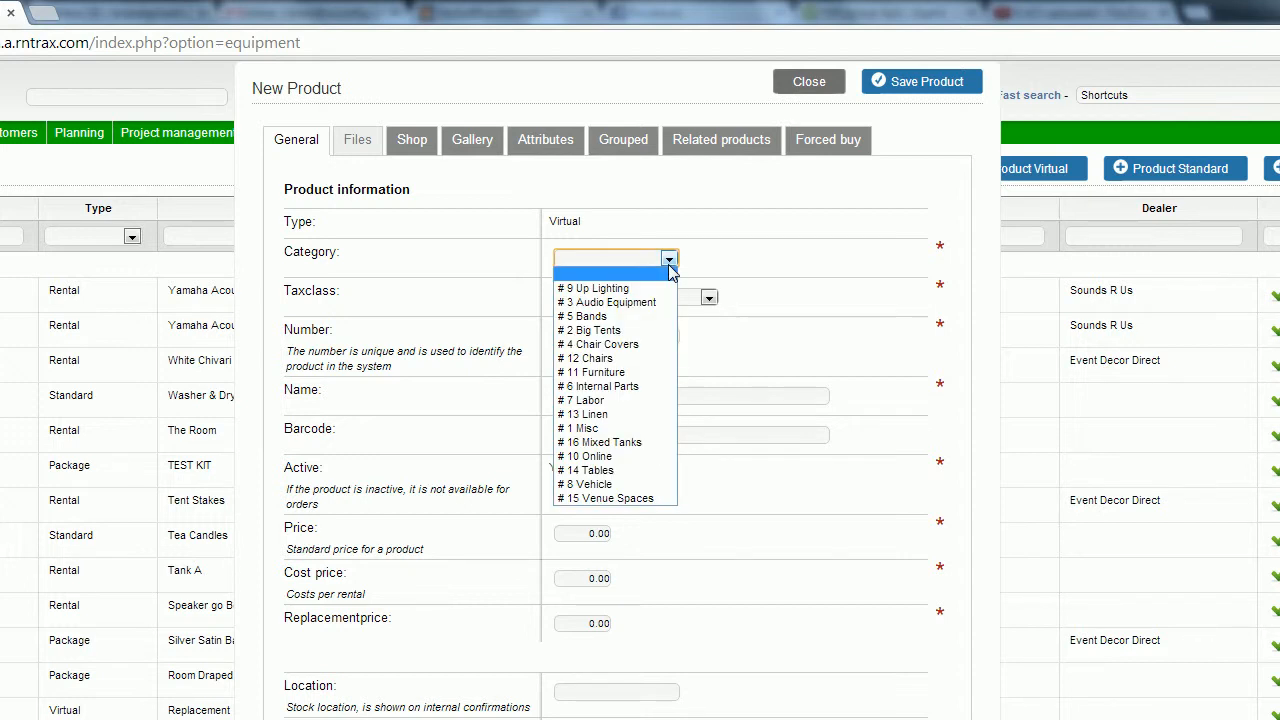
pyautogui.click(601, 431)
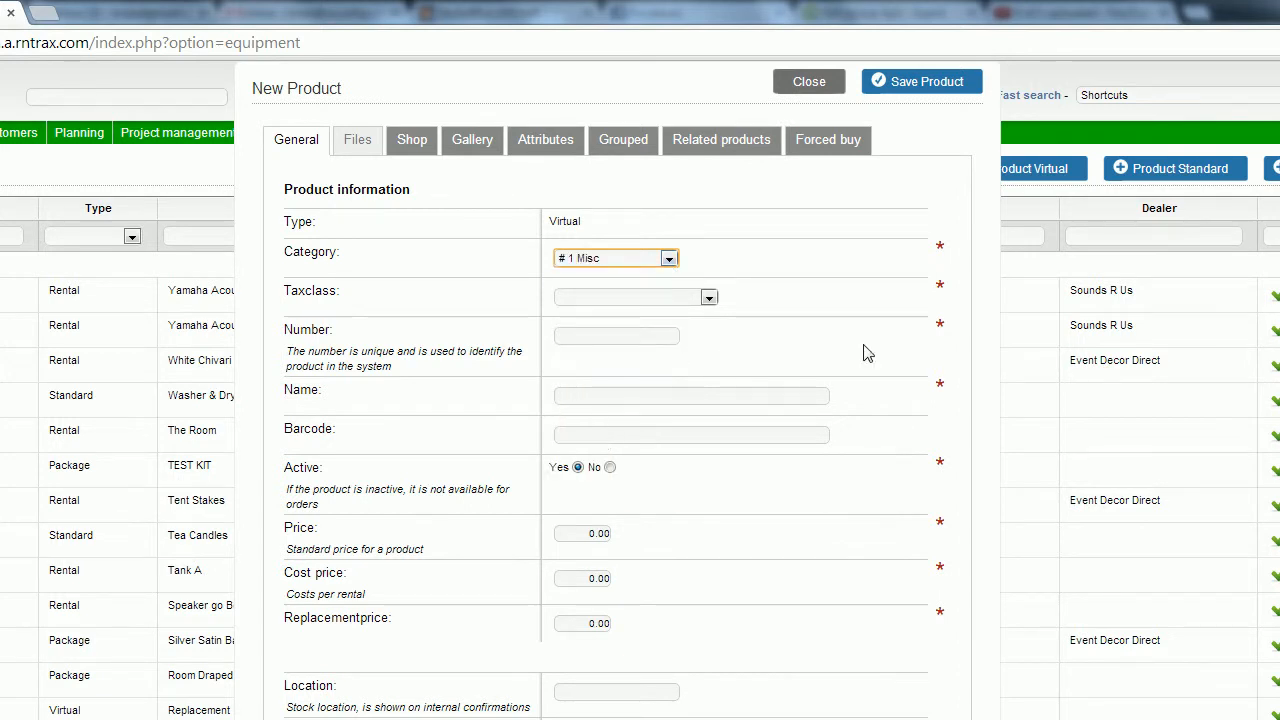
pyautogui.click(709, 298)
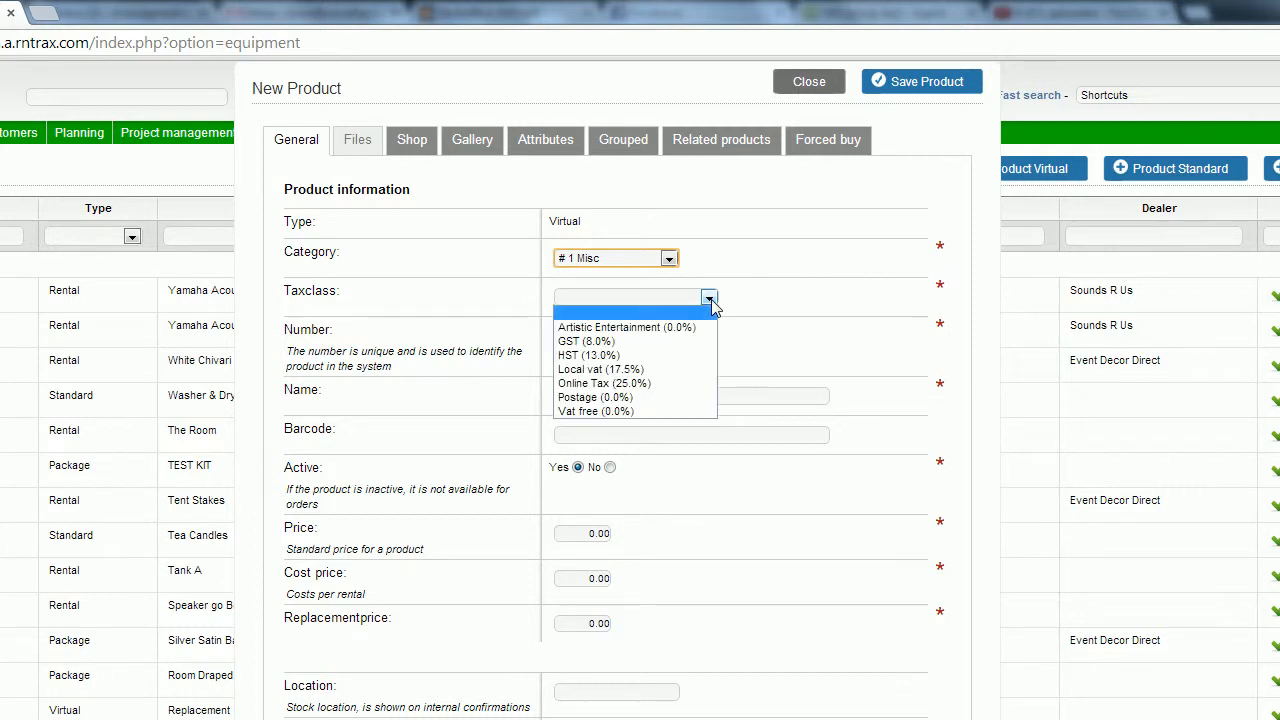
pyautogui.click(672, 356)
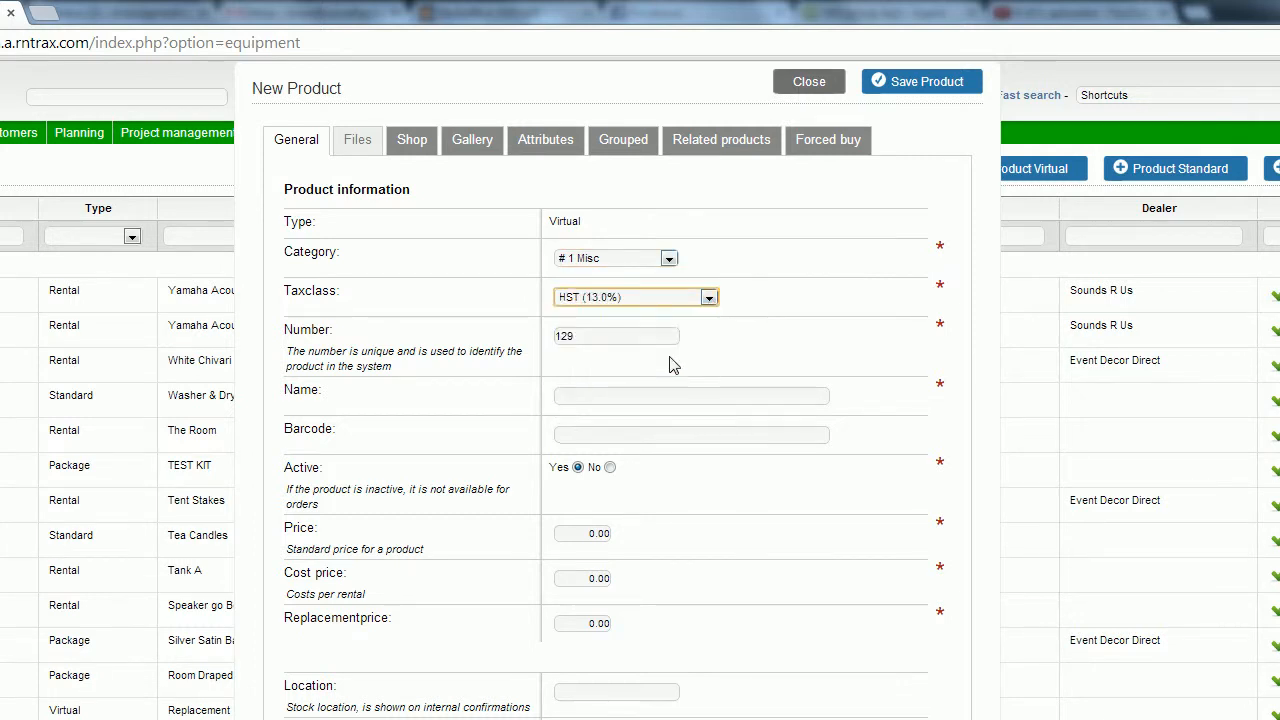
pyautogui.click(715, 399)
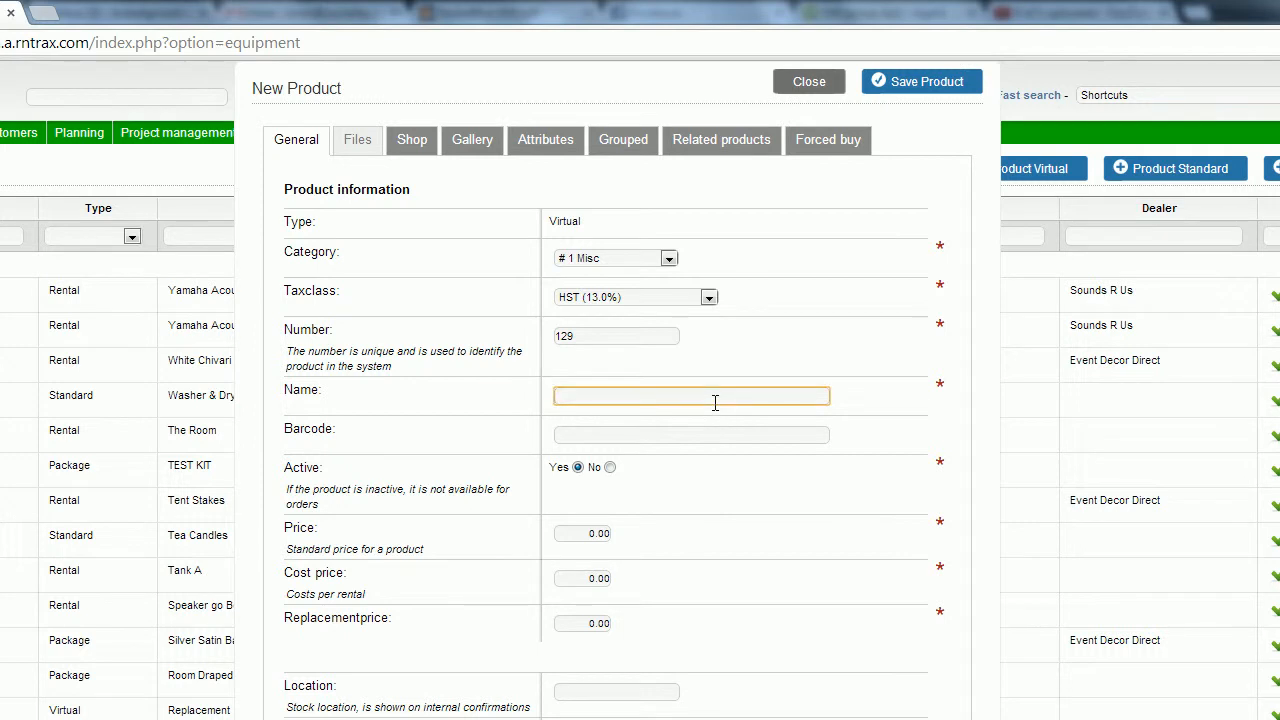
pyautogui.write('Large Event Setup Fee')
pyautogui.click(792, 489)
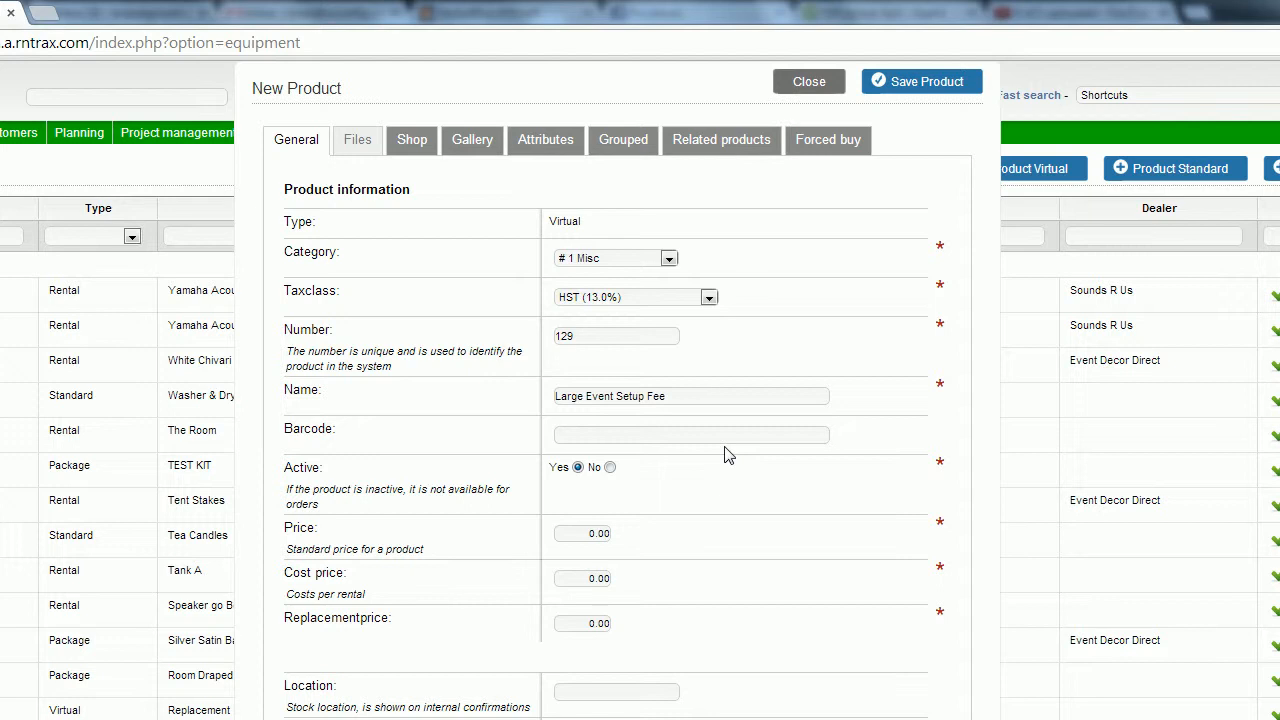
pyautogui.click(578, 530)
# Set price 2000.00 and cost price 500.00, leaving replacement price at 0.00.
pyautogui.press('BackSpace')
pyautogui.press('BackSpace')
pyautogui.press('BackSpace')
pyautogui.press('BackSpace')
pyautogui.write('2000')
pyautogui.press('Tab')
pyautogui.write('500')
pyautogui.click(820, 484)
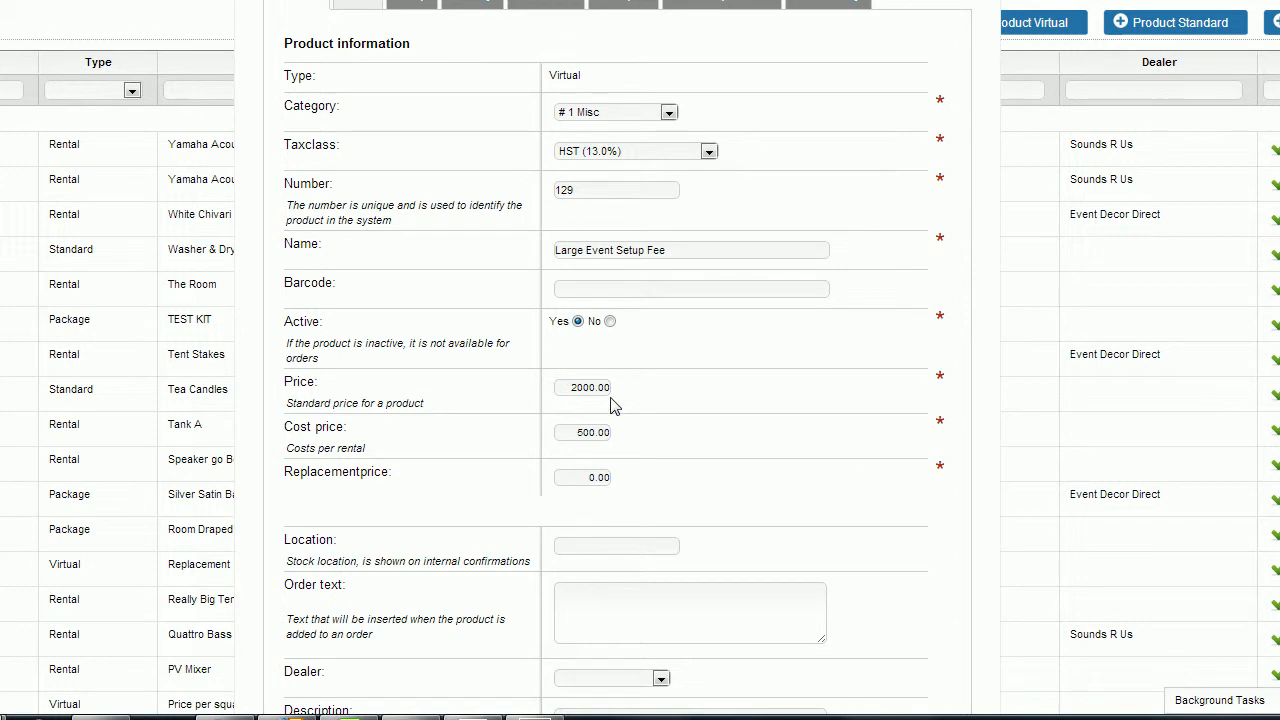
pyautogui.click(581, 481)
pyautogui.click(716, 376)
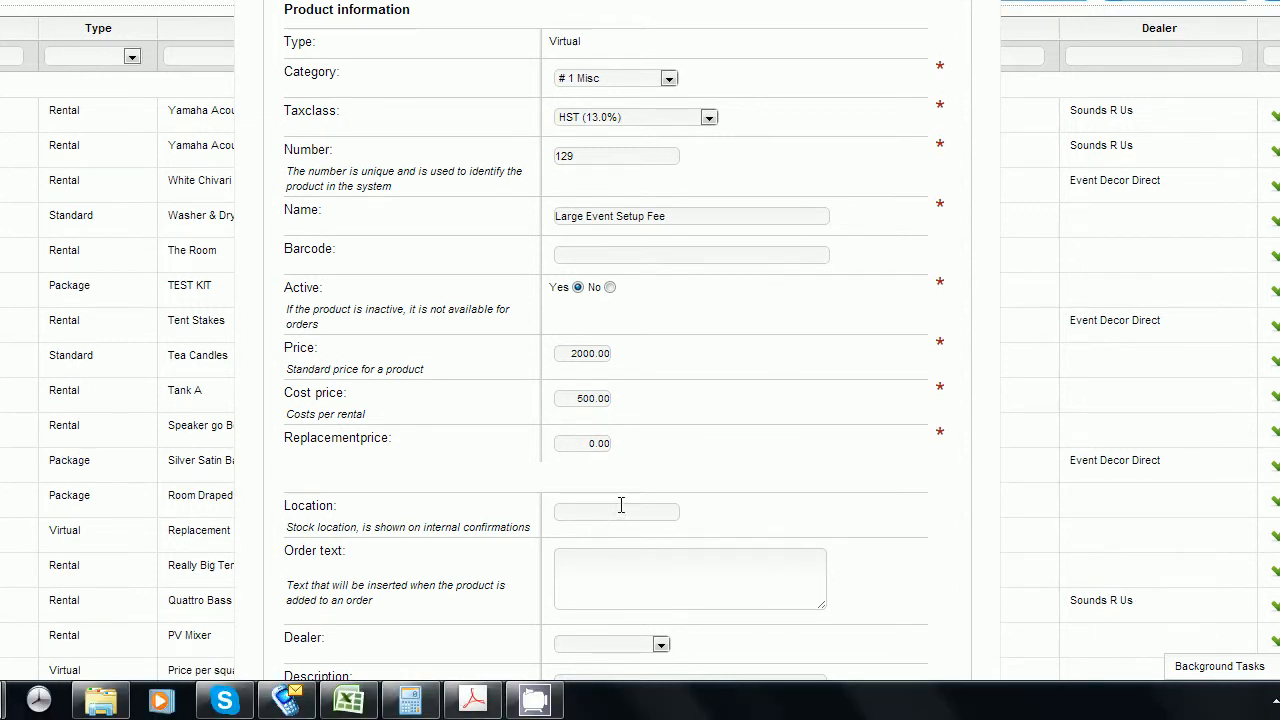
# Enter location 'Fee' and order text 'Setup fee for events 500 people and larger'.
pyautogui.click(621, 507)
pyautogui.write('Fee')
pyautogui.press('Tab')
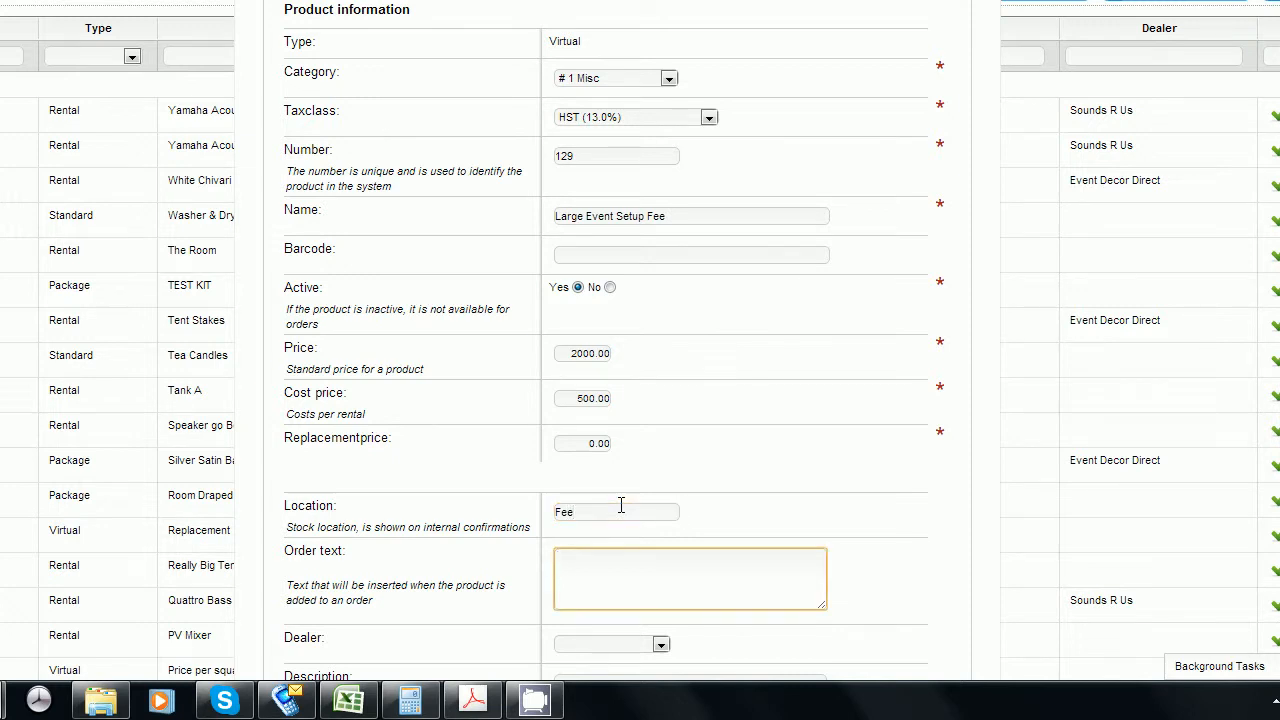
pyautogui.write('Setup fee for events 500 people and larger')
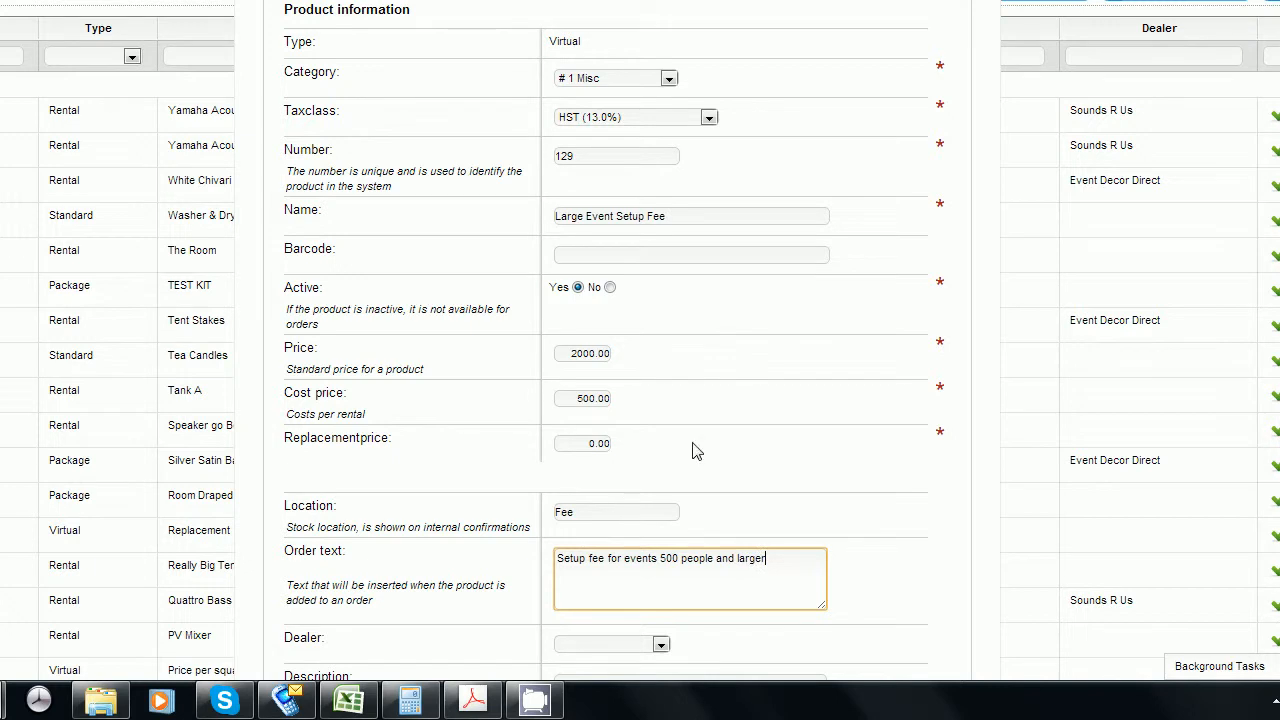
pyautogui.click(810, 420)
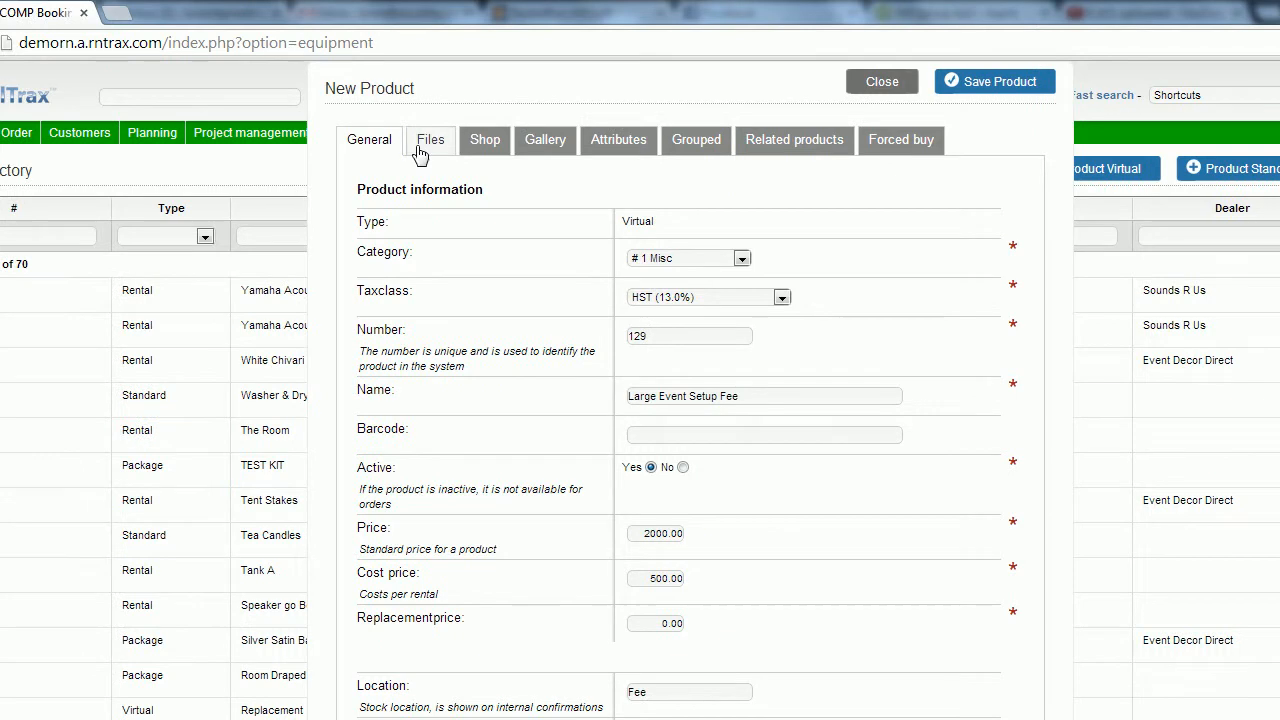
# Check the Files section, then save Large Event Setup Fee, bringing the directory to 71 items.
pyautogui.click(420, 150)
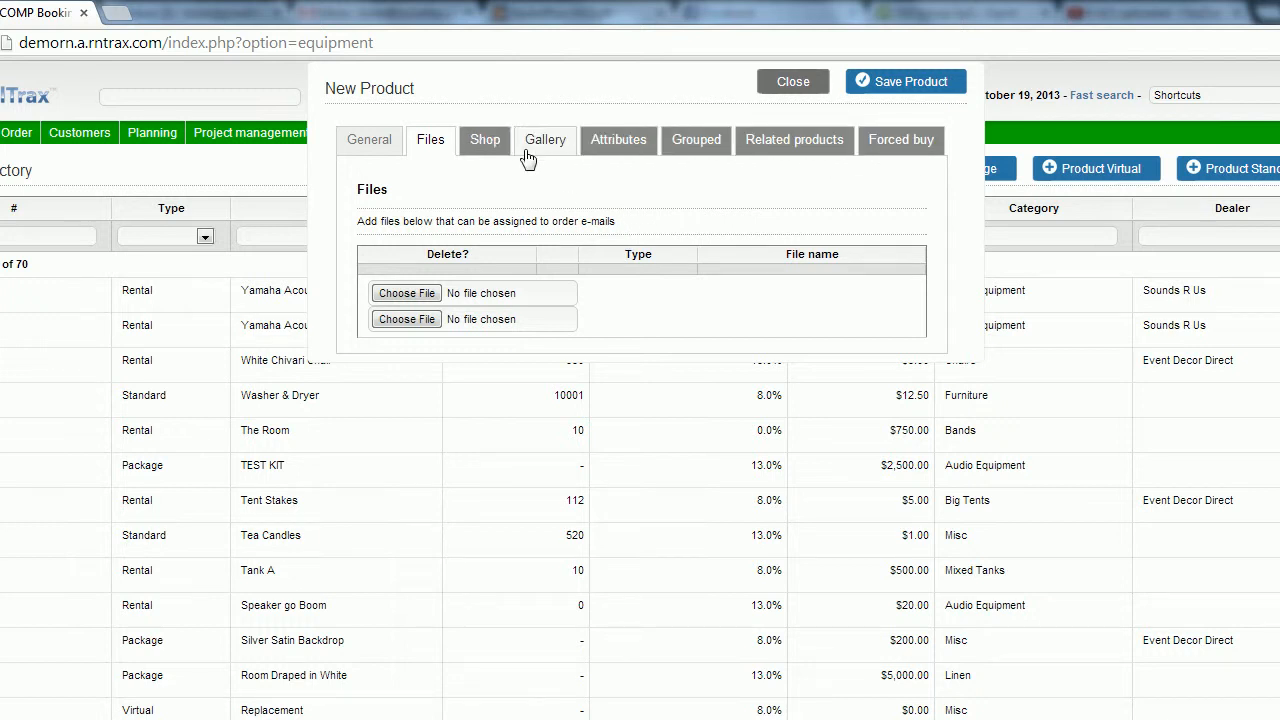
pyautogui.click(387, 150)
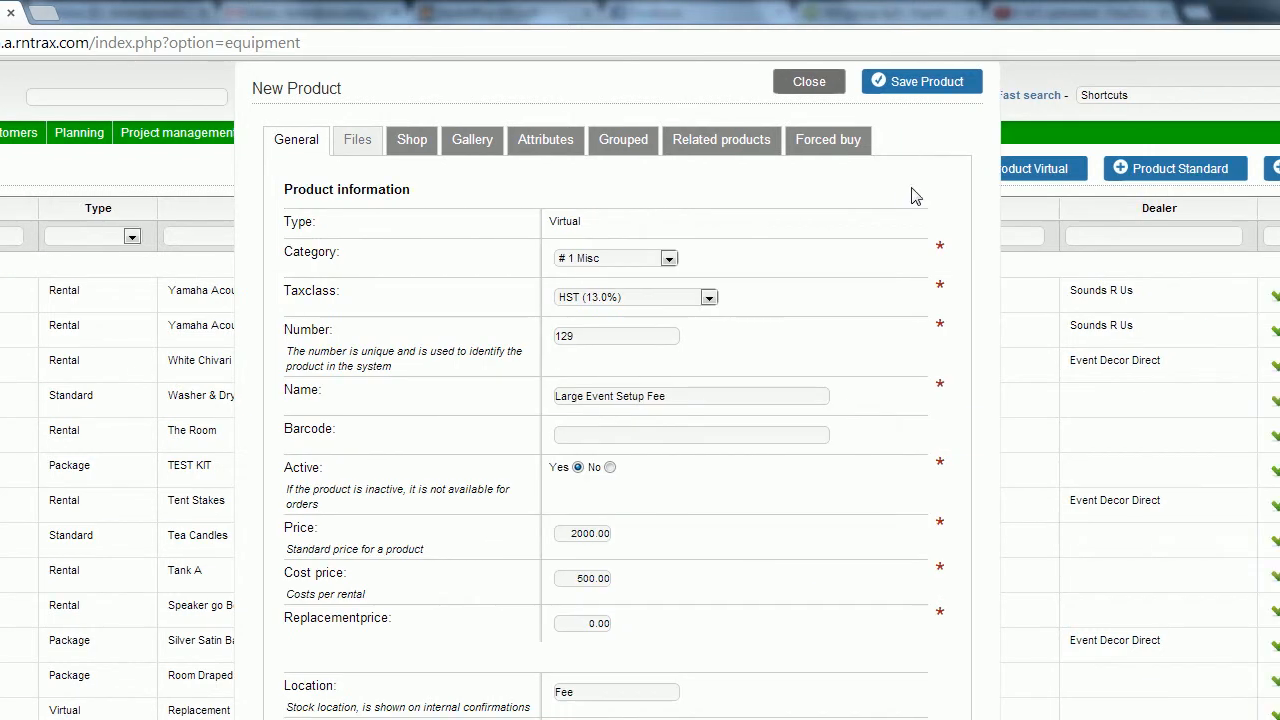
pyautogui.click(890, 85)
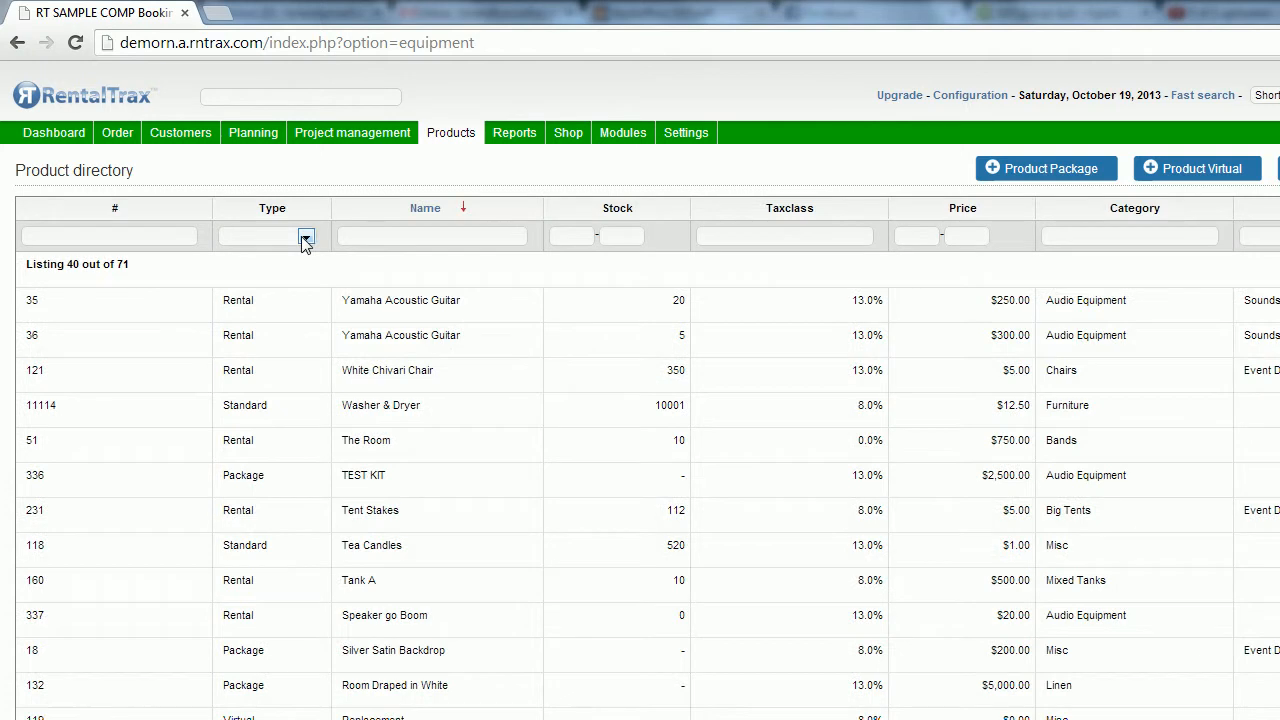
# Filter the product directory by Type Virtual to show its 16 items.
pyautogui.click(303, 238)
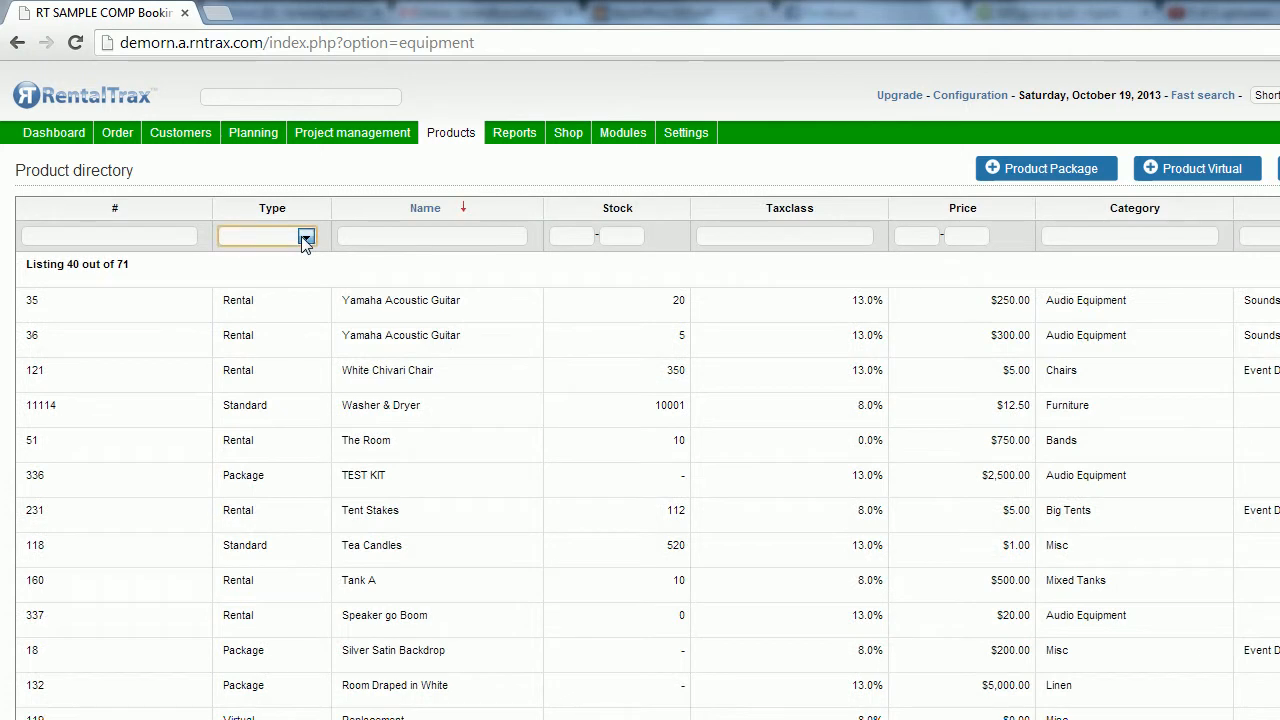
pyautogui.click(306, 240)
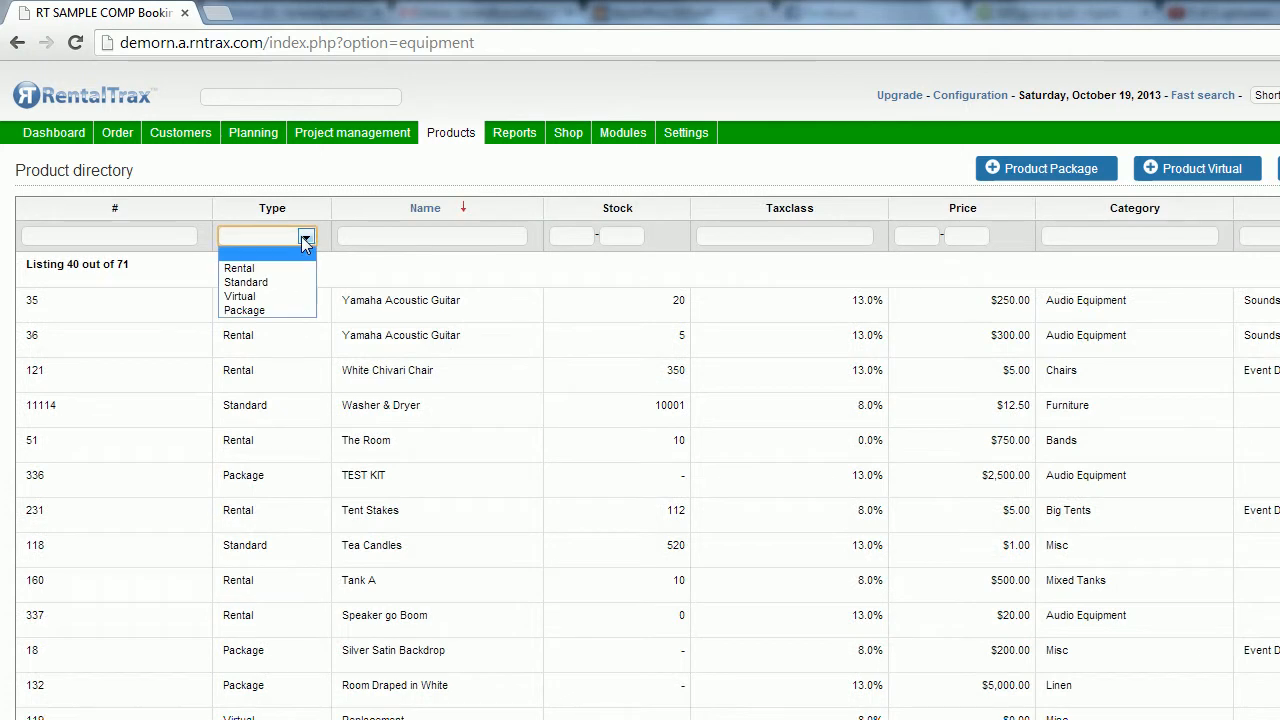
pyautogui.click(283, 297)
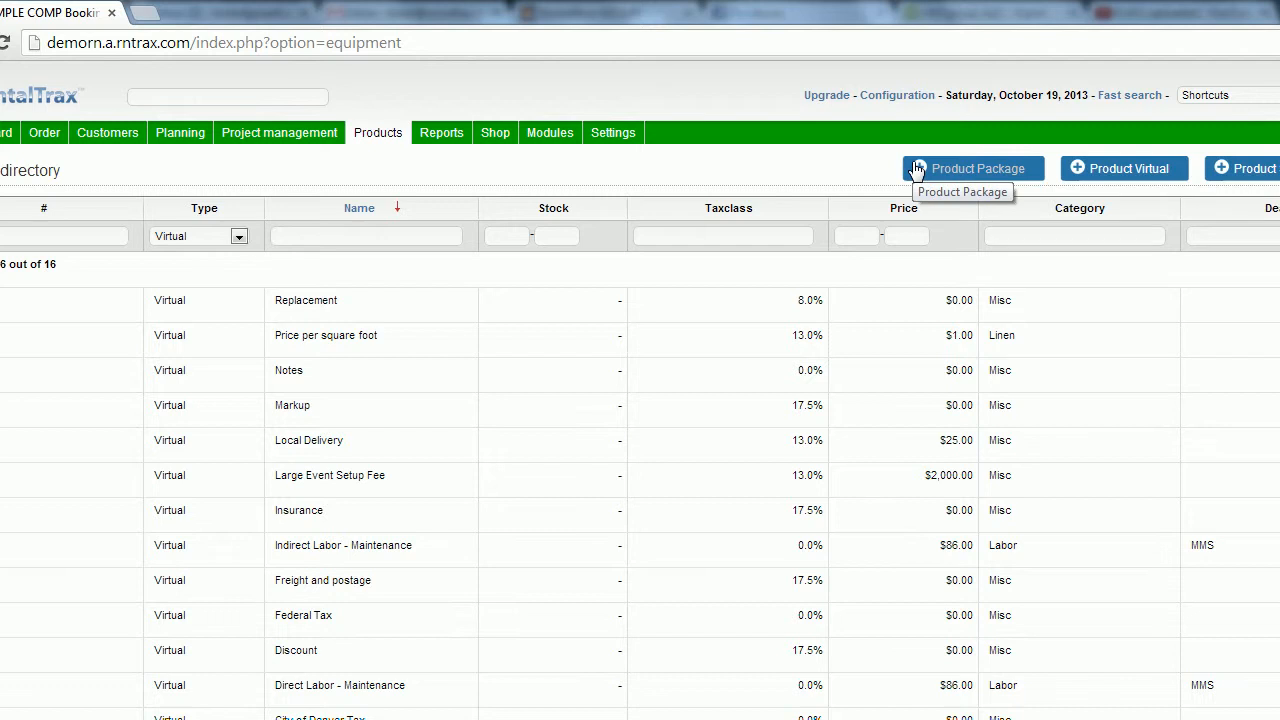
# Create a package with category Big Tents, tax class HST (13.0%) and name '2013 Tent Package'.
pyautogui.click(916, 170)
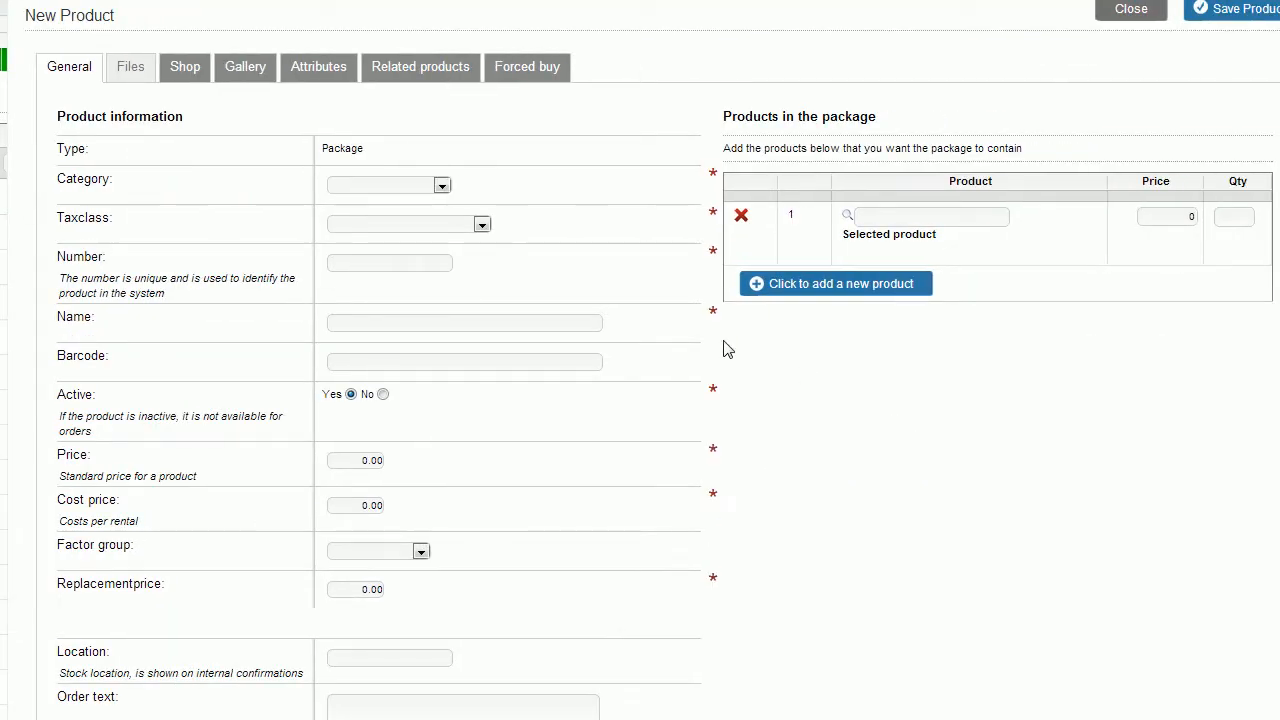
pyautogui.click(440, 186)
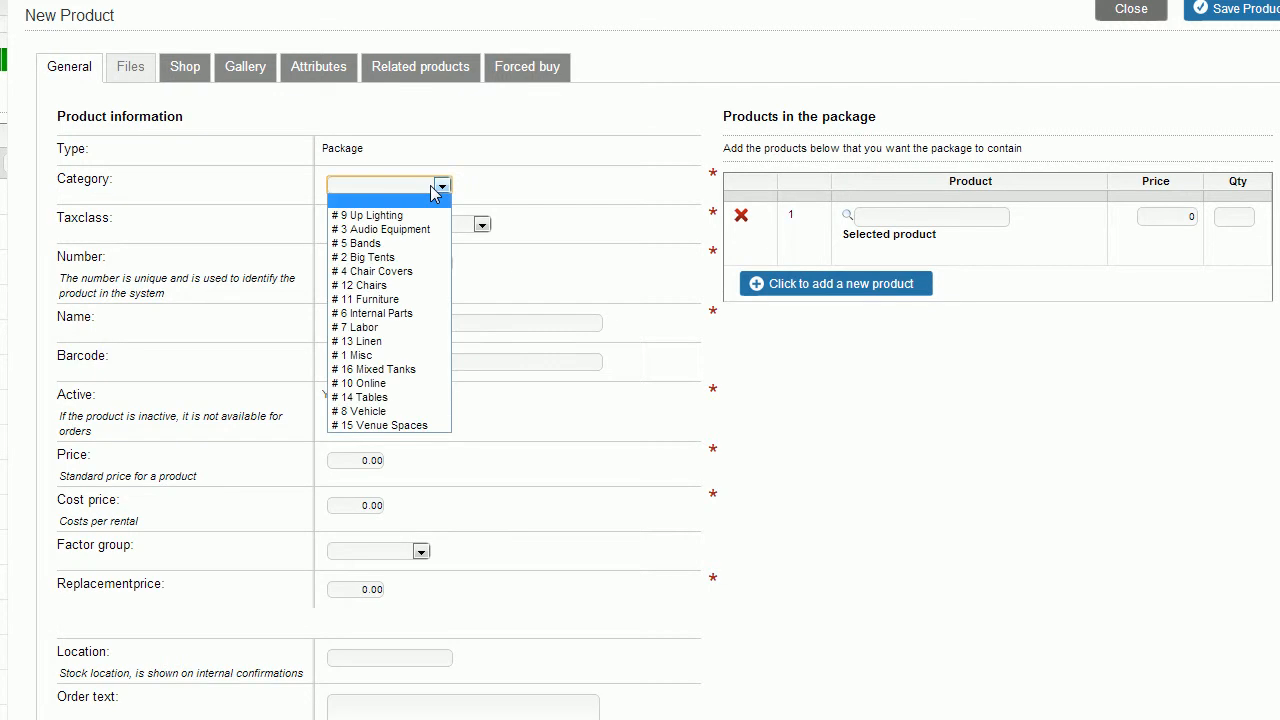
pyautogui.click(410, 258)
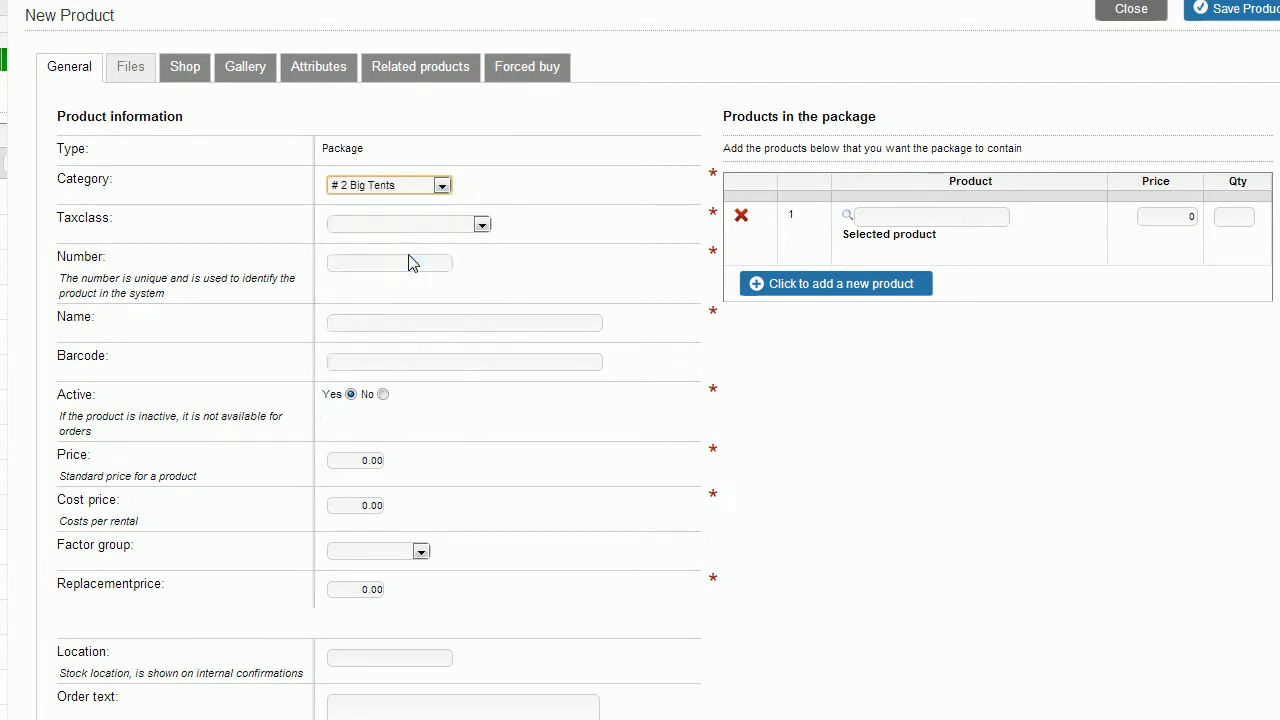
pyautogui.click(482, 226)
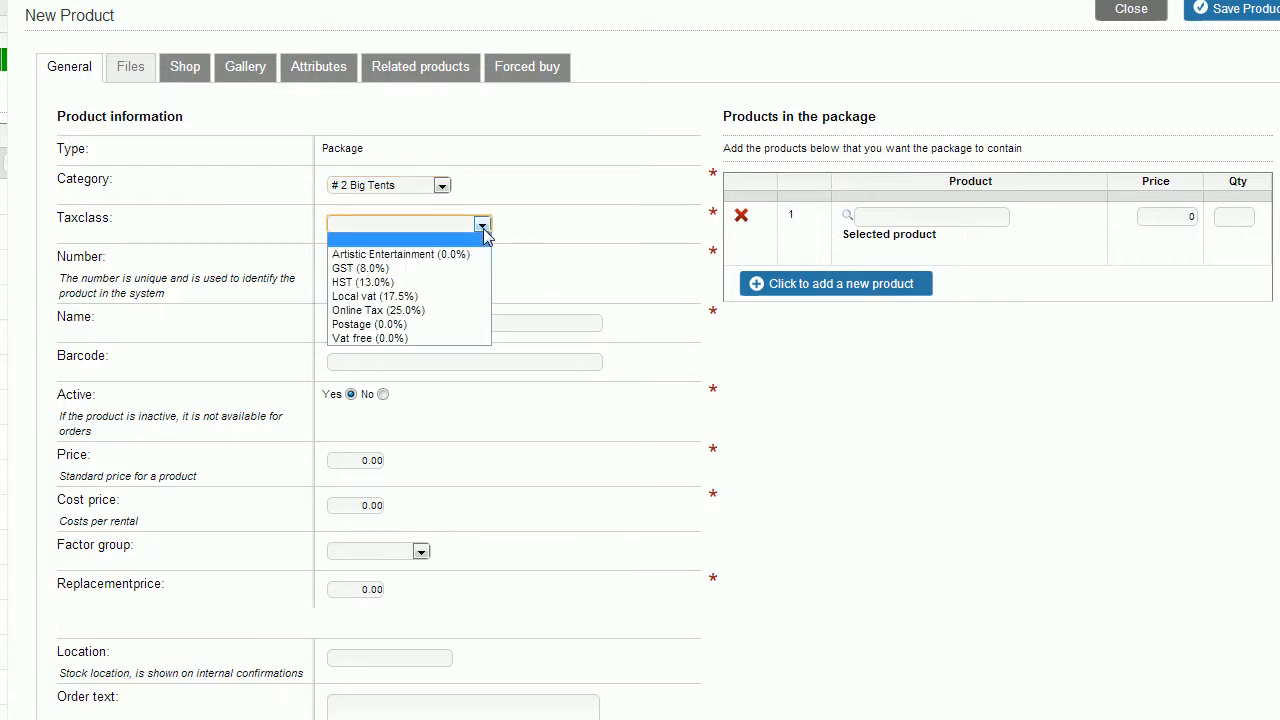
pyautogui.click(465, 288)
pyautogui.click(464, 318)
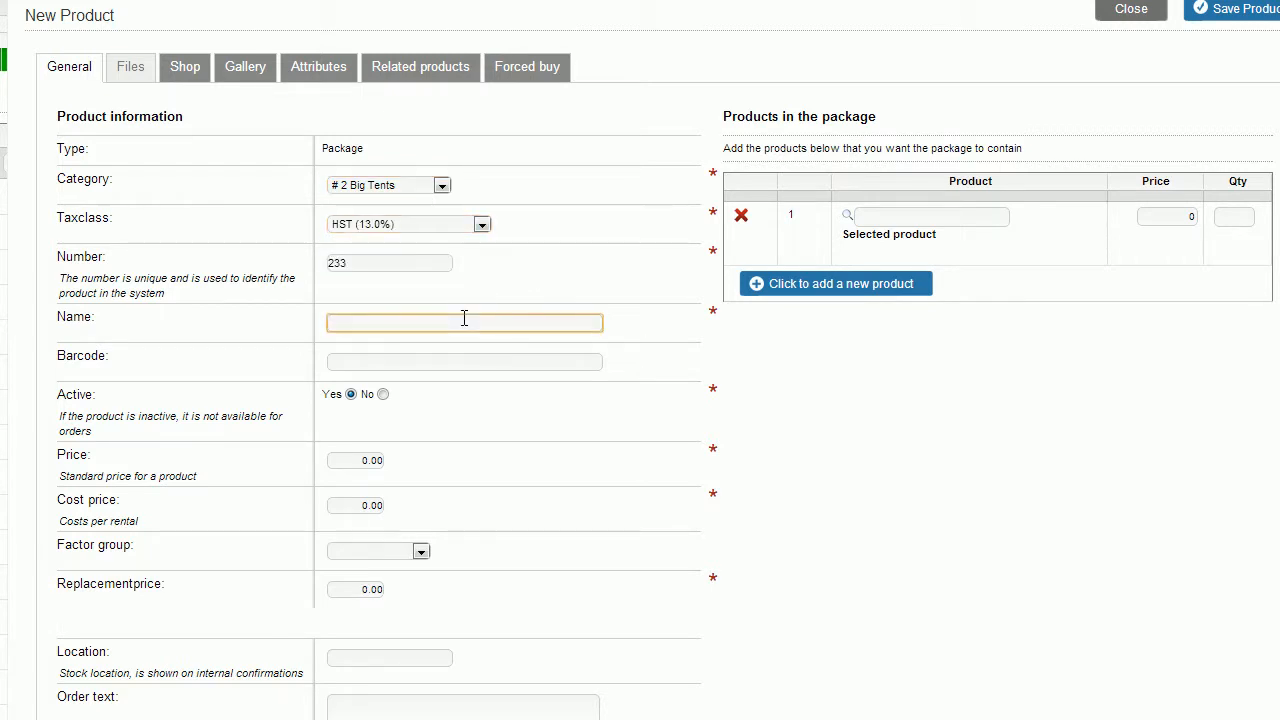
pyautogui.write('2013 Tent Package')
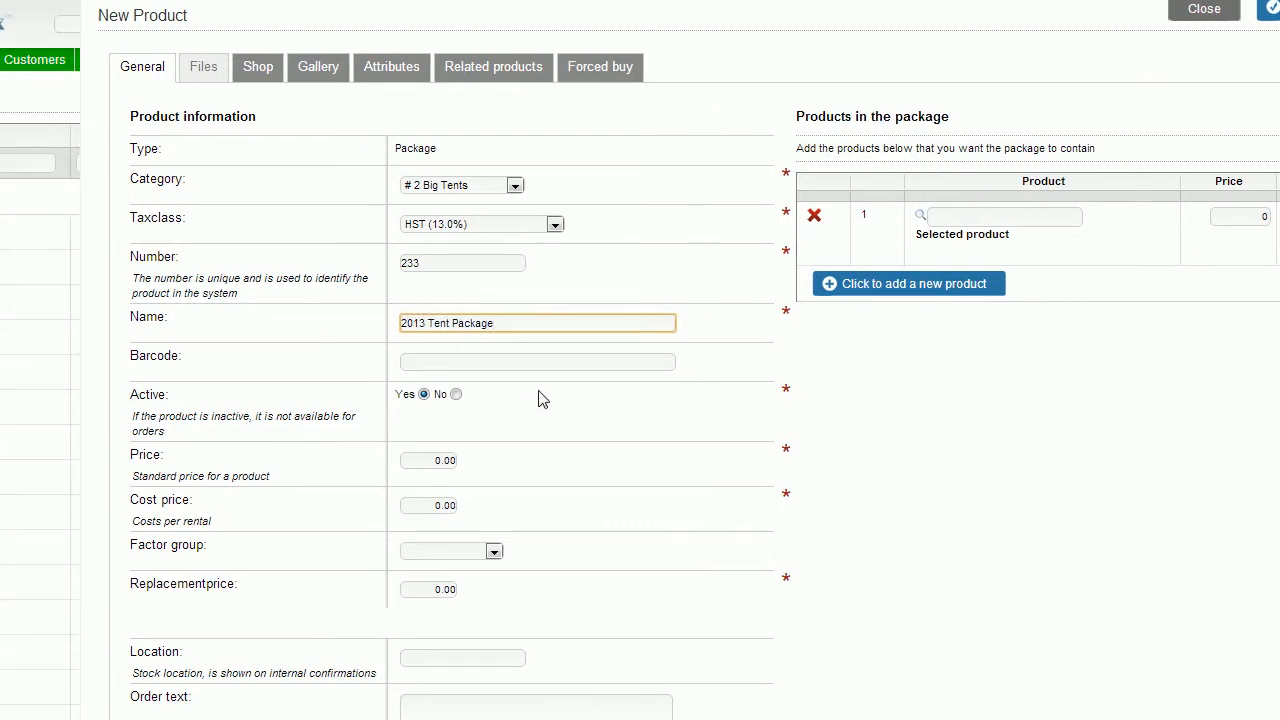
# Add Big Tent Roof at 100.00 as the first package item.
pyautogui.click(985, 324)
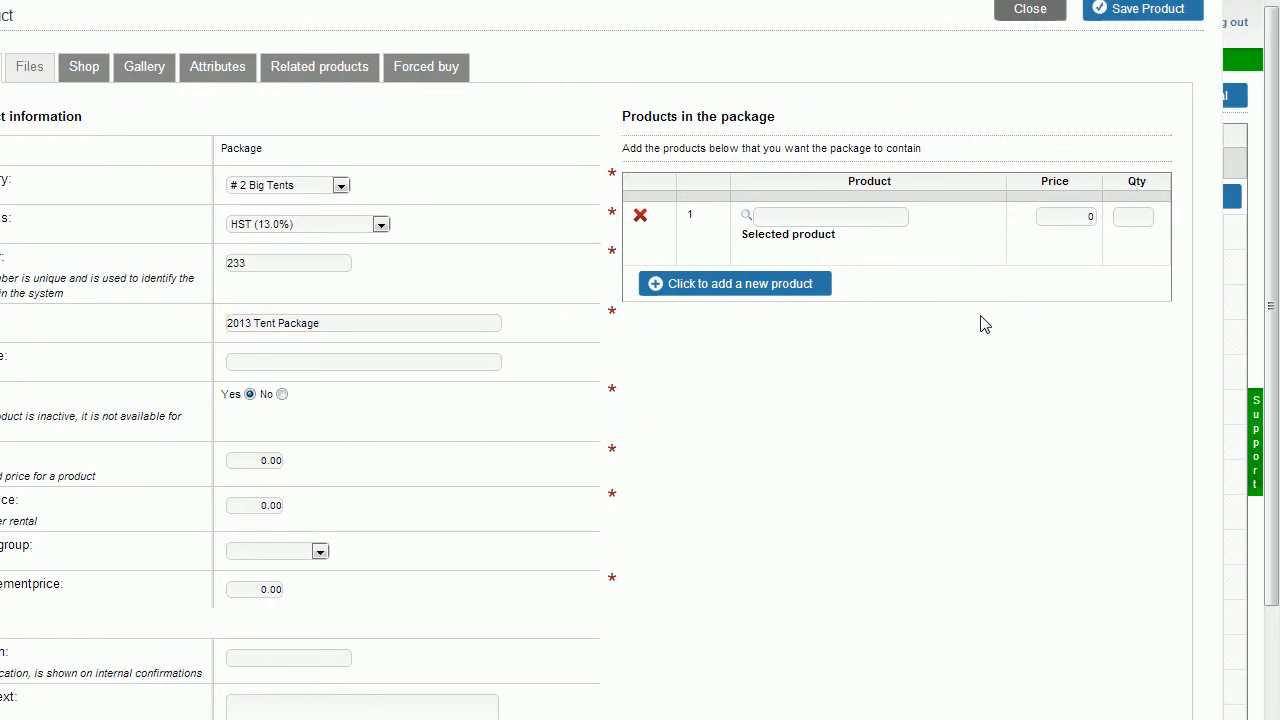
pyautogui.click(878, 217)
pyautogui.write('tent')
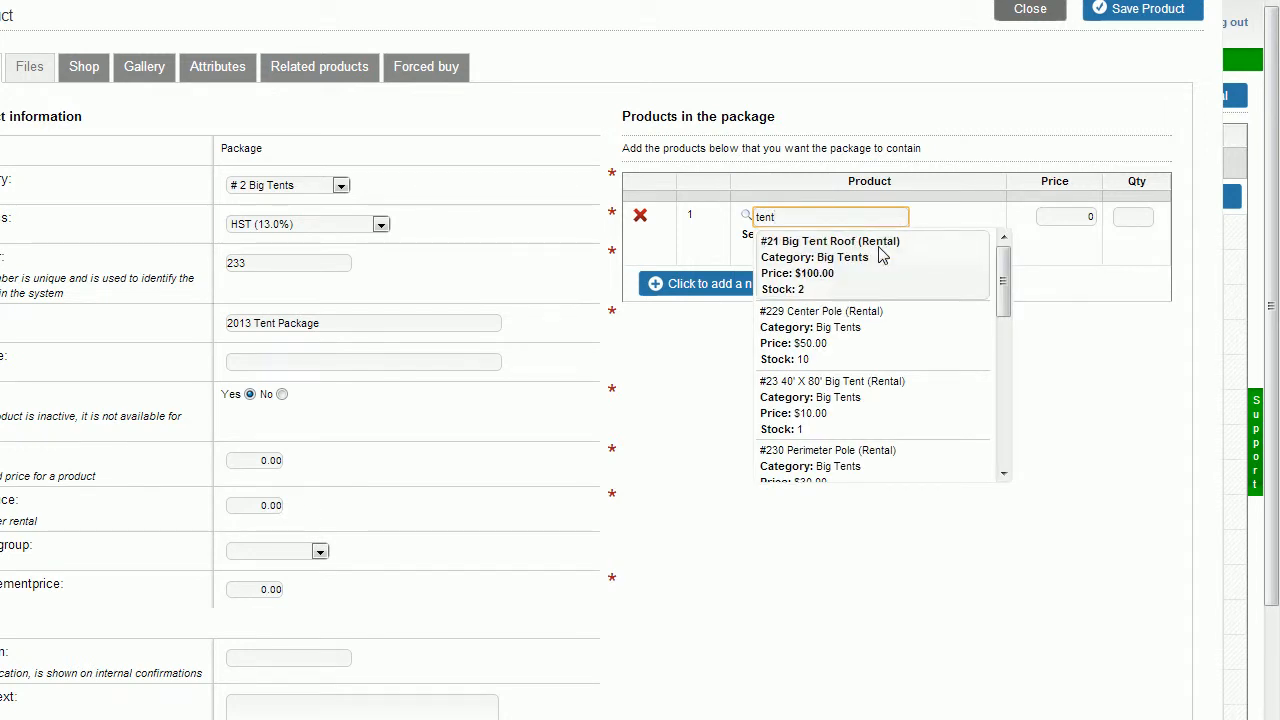
pyautogui.click(880, 255)
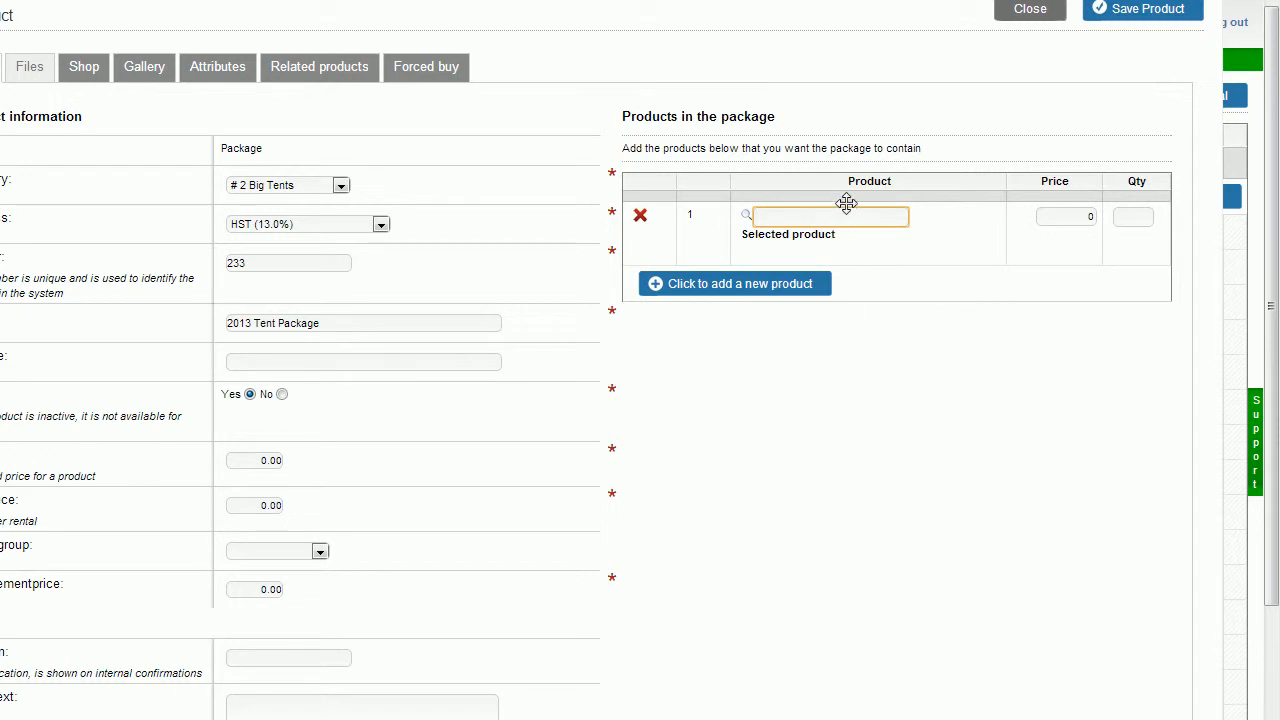
pyautogui.write('r')
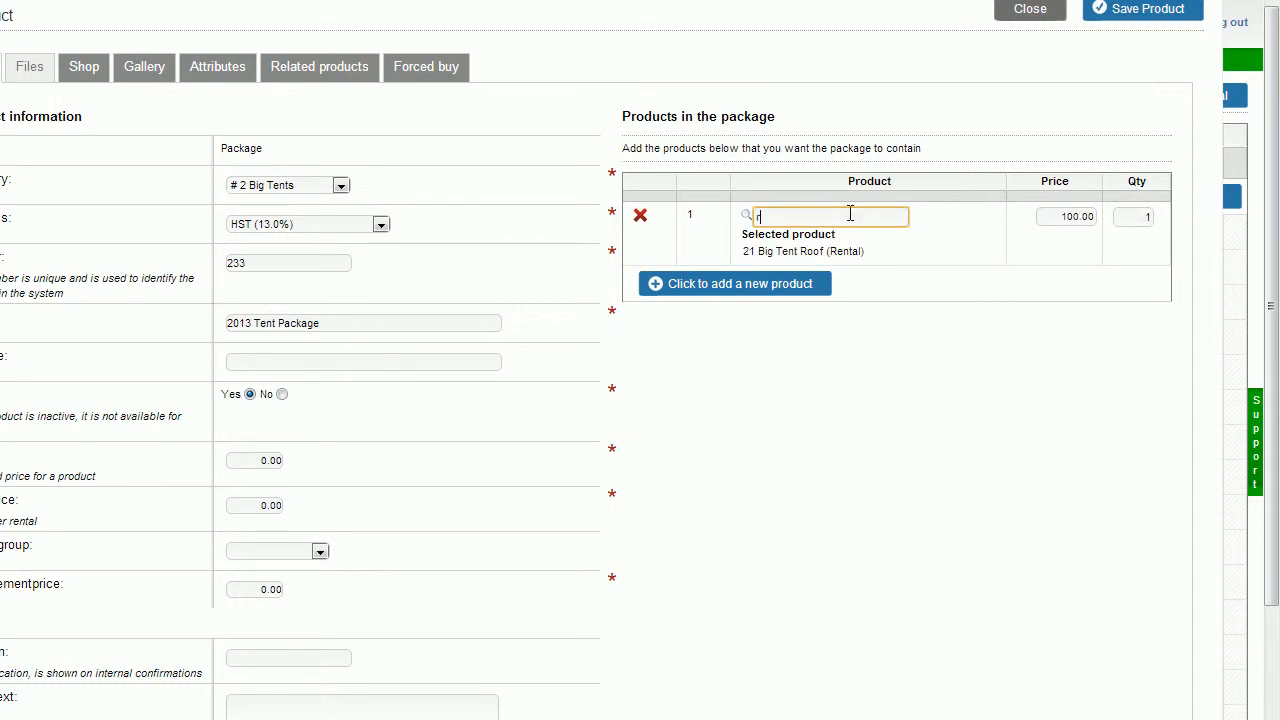
pyautogui.write('oof')
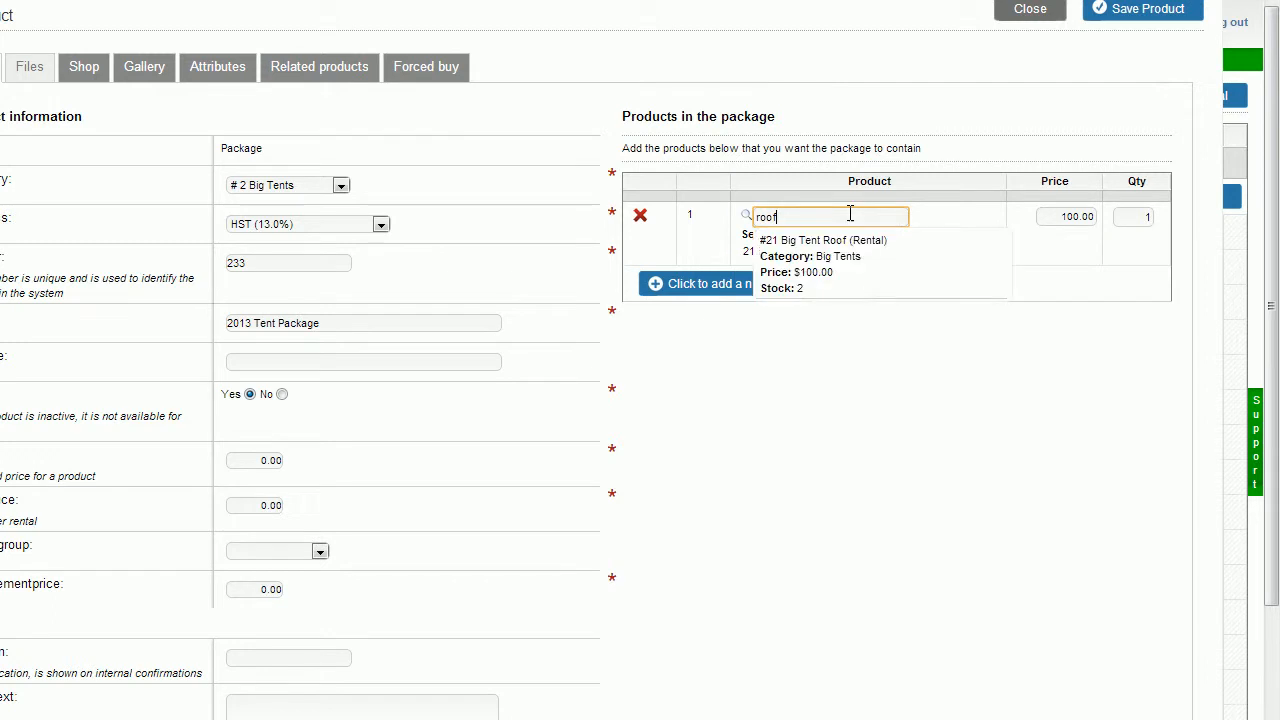
pyautogui.click(848, 272)
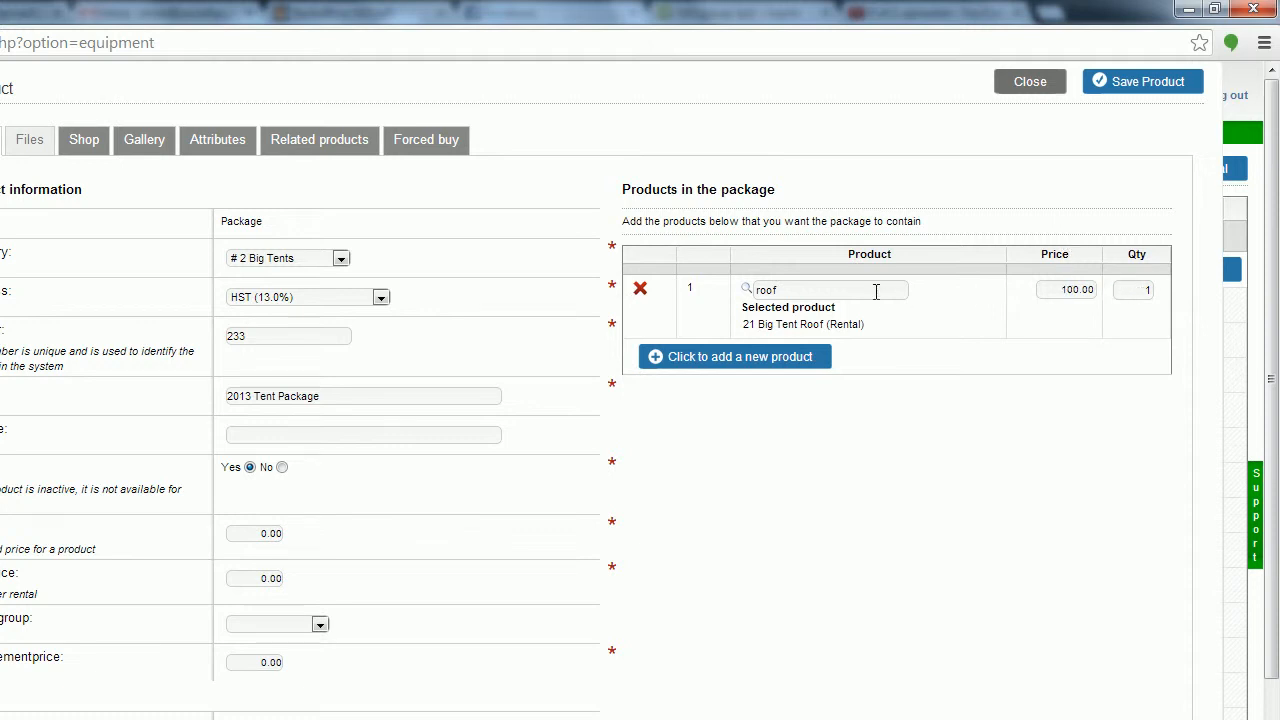
# Add Center Pole at 50.00 as the second package item.
pyautogui.click(786, 370)
pyautogui.click(802, 352)
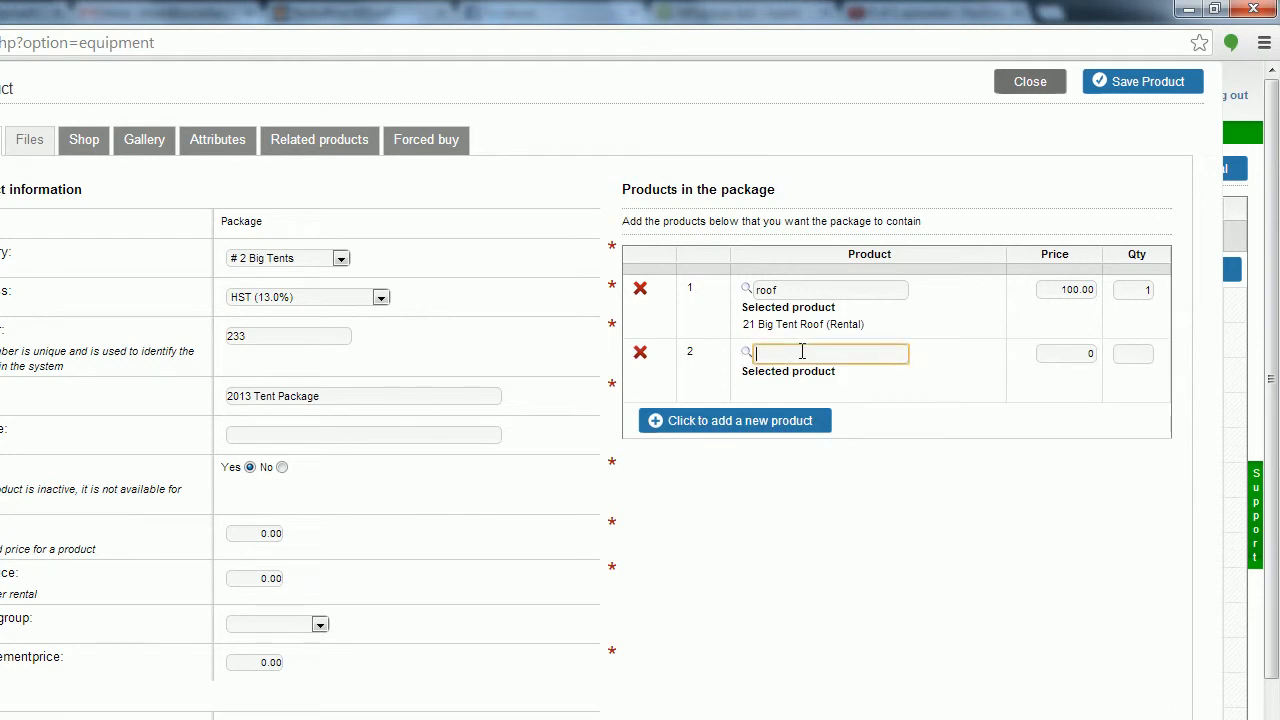
pyautogui.write('tent')
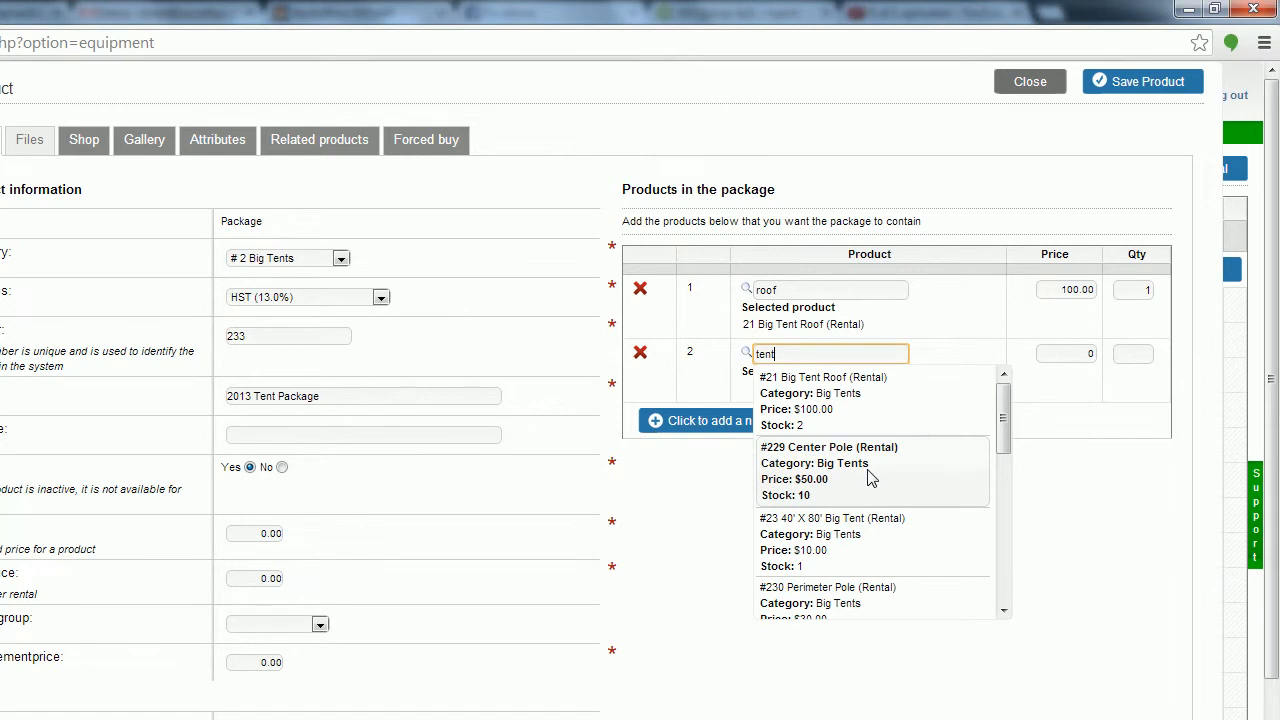
pyautogui.click(870, 478)
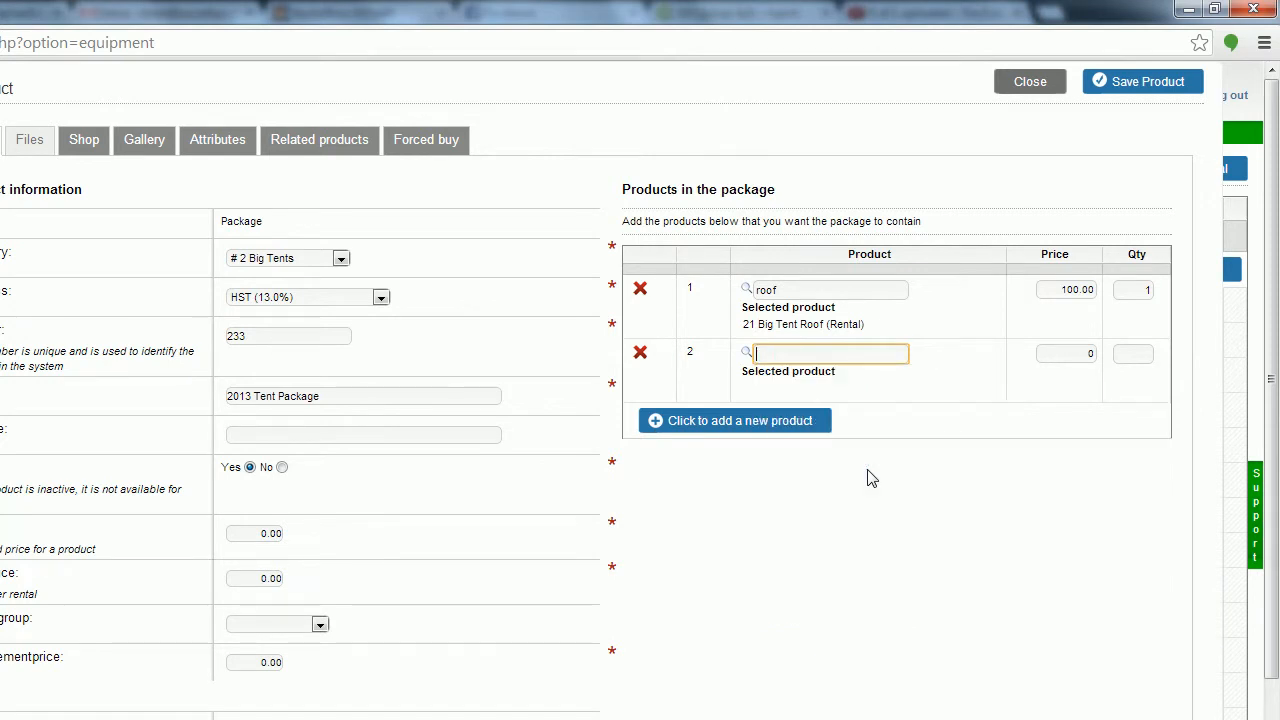
# Add Perimeter Pole at 30.00 as the third item with quantity 4.
pyautogui.click(799, 430)
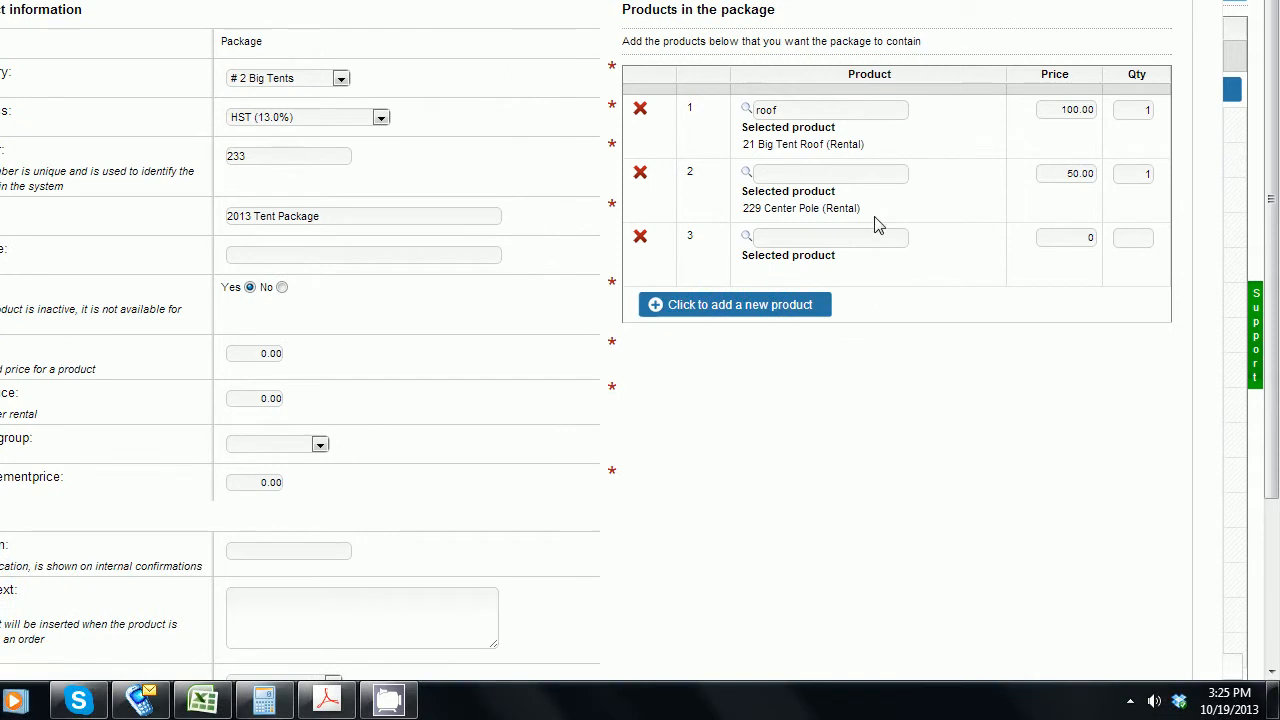
pyautogui.click(873, 416)
pyautogui.write('tent')
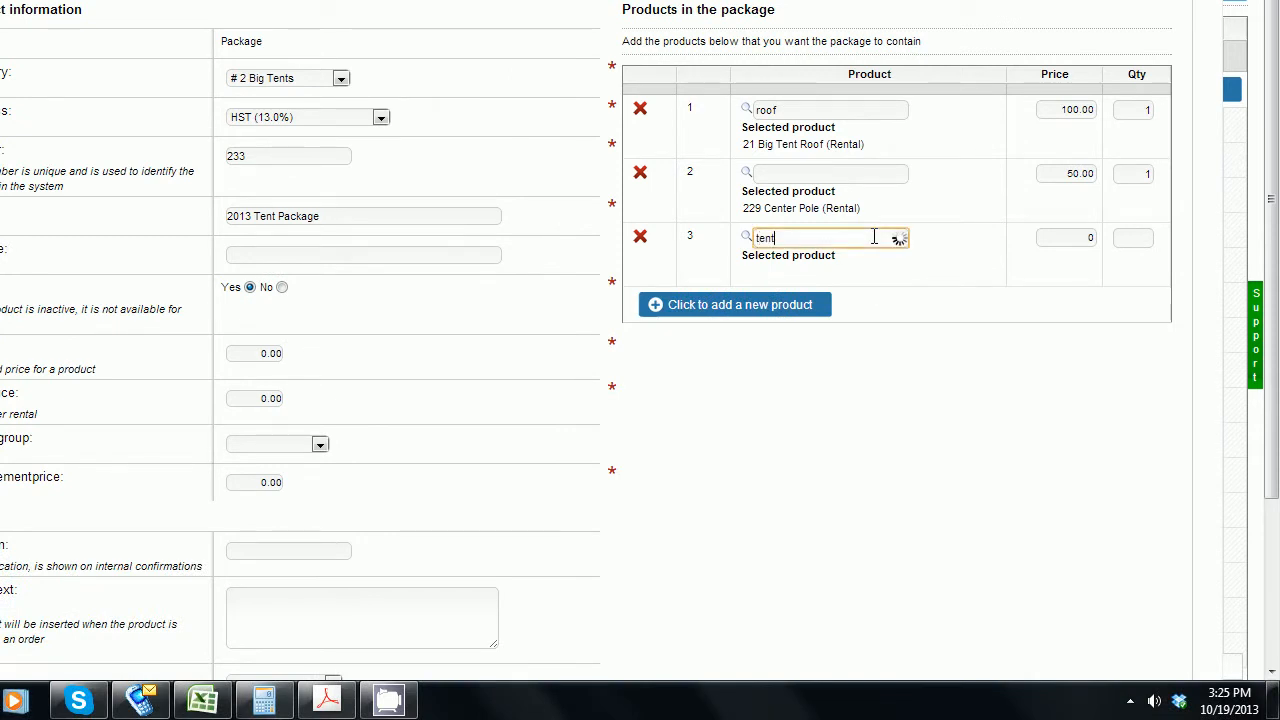
pyautogui.scroll(-1, 950, 460)
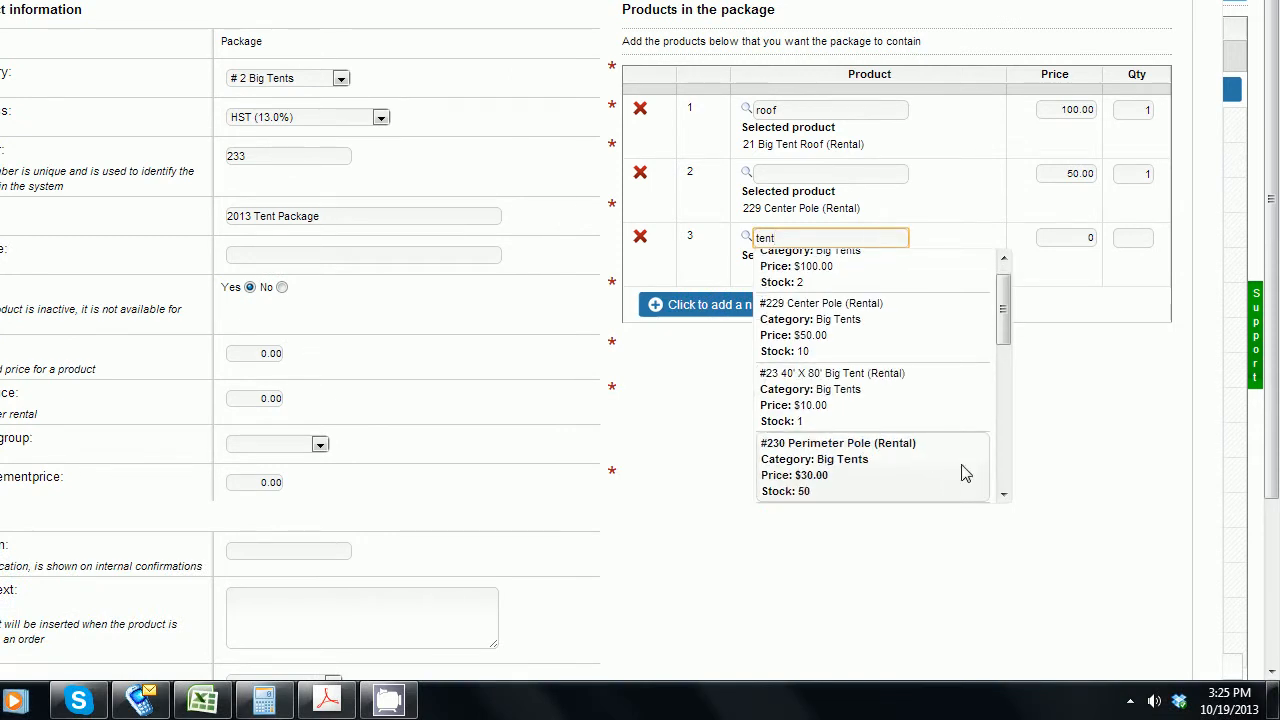
pyautogui.click(960, 474)
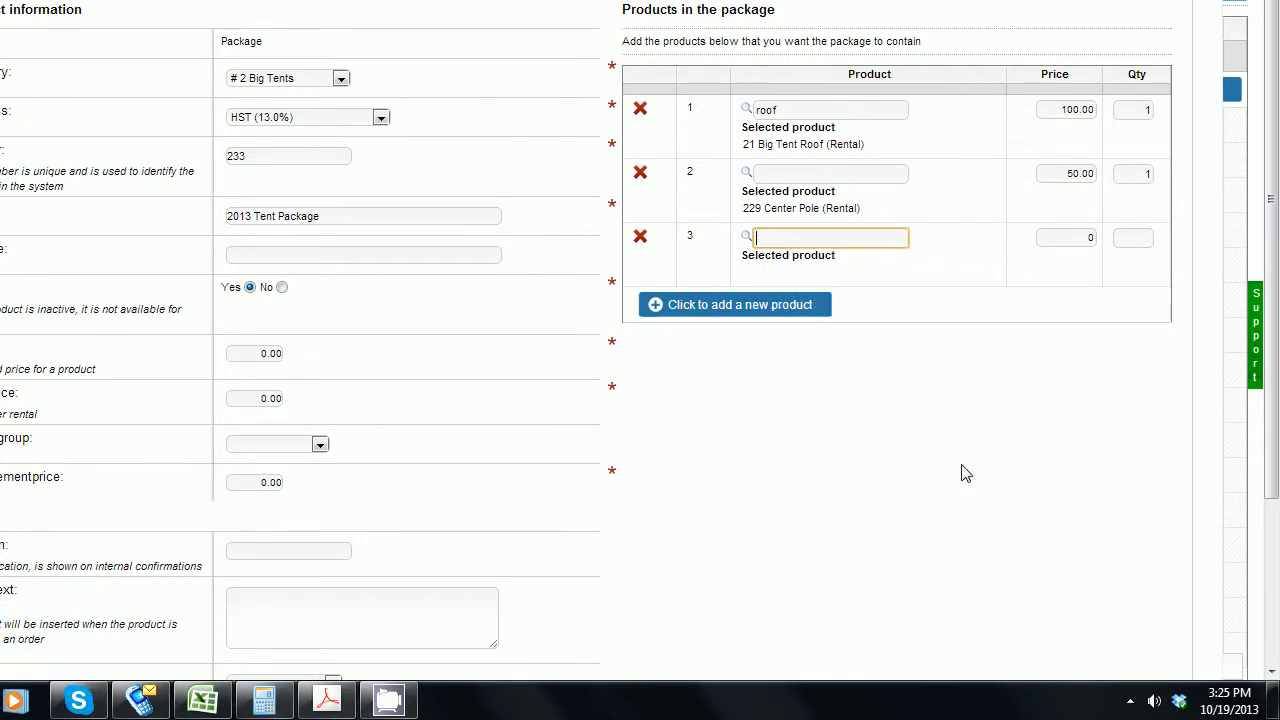
pyautogui.click(1134, 240)
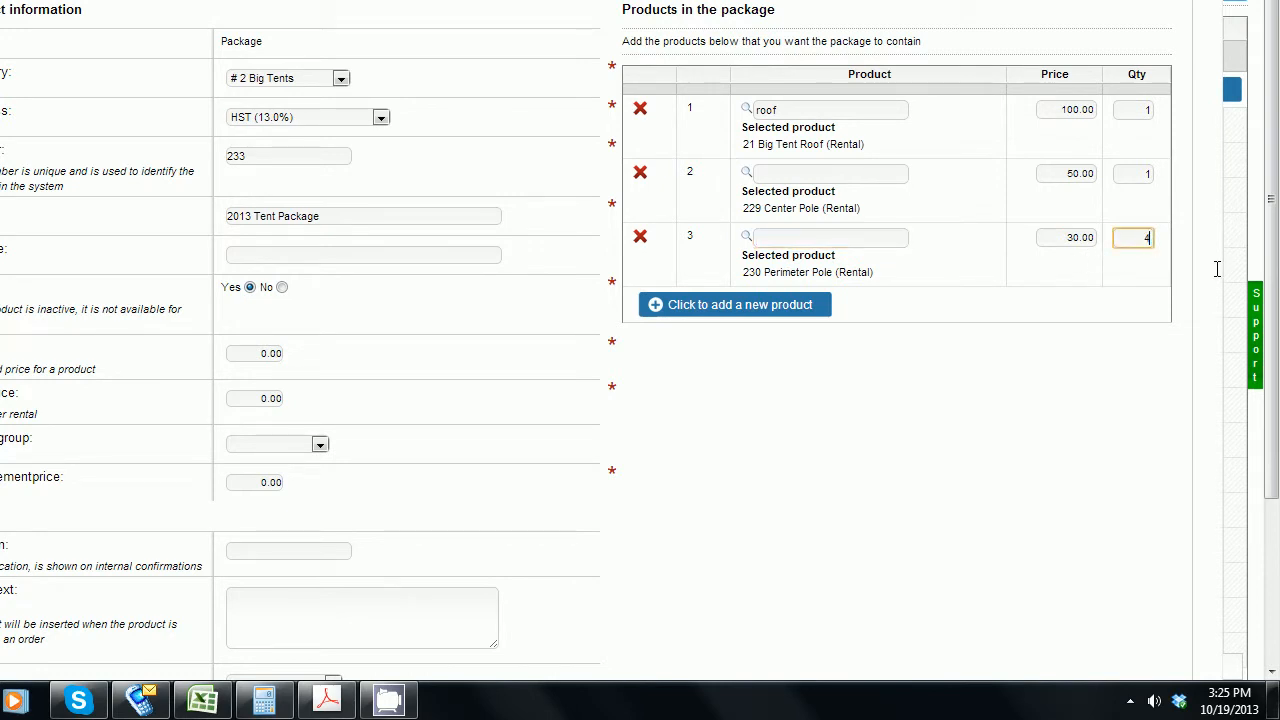
pyautogui.click(998, 437)
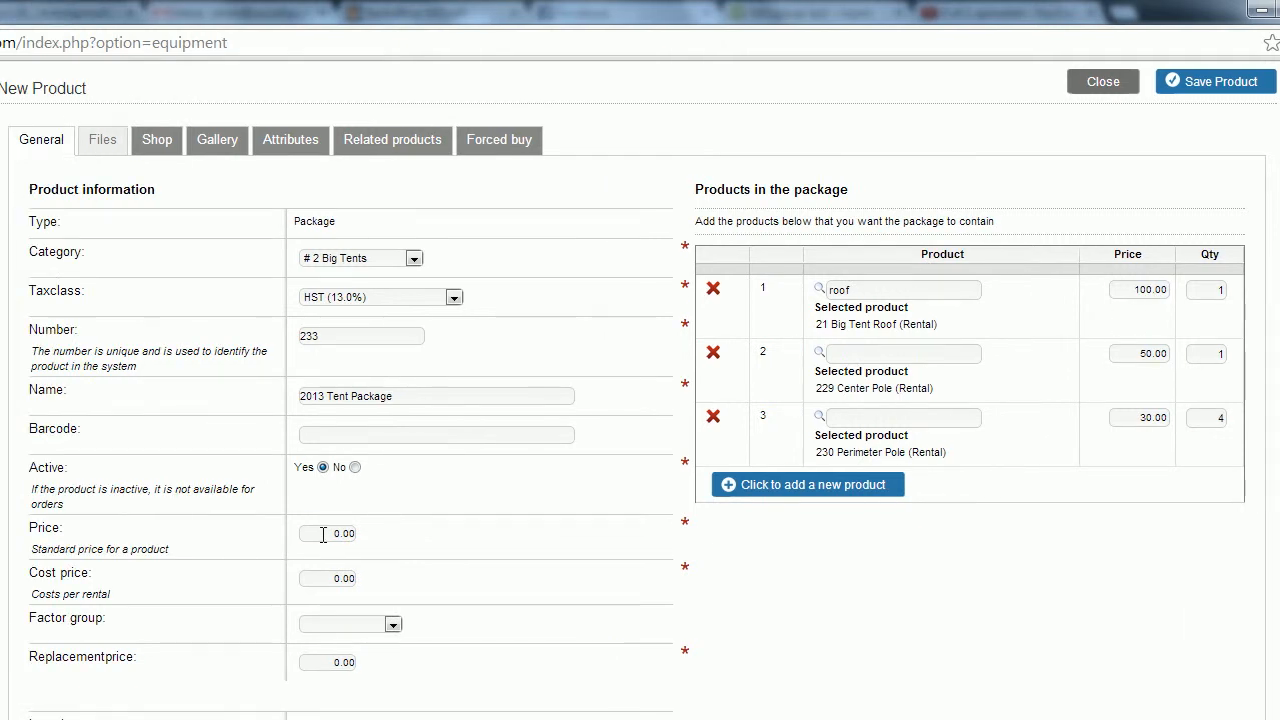
# Set the package price to 250.00 and cost price to 100.00.
pyautogui.click(322, 535)
pyautogui.press('Delete')
pyautogui.press('Delete')
pyautogui.write('250')
pyautogui.scroll(-3, 543, 531)
pyautogui.click(551, 477)
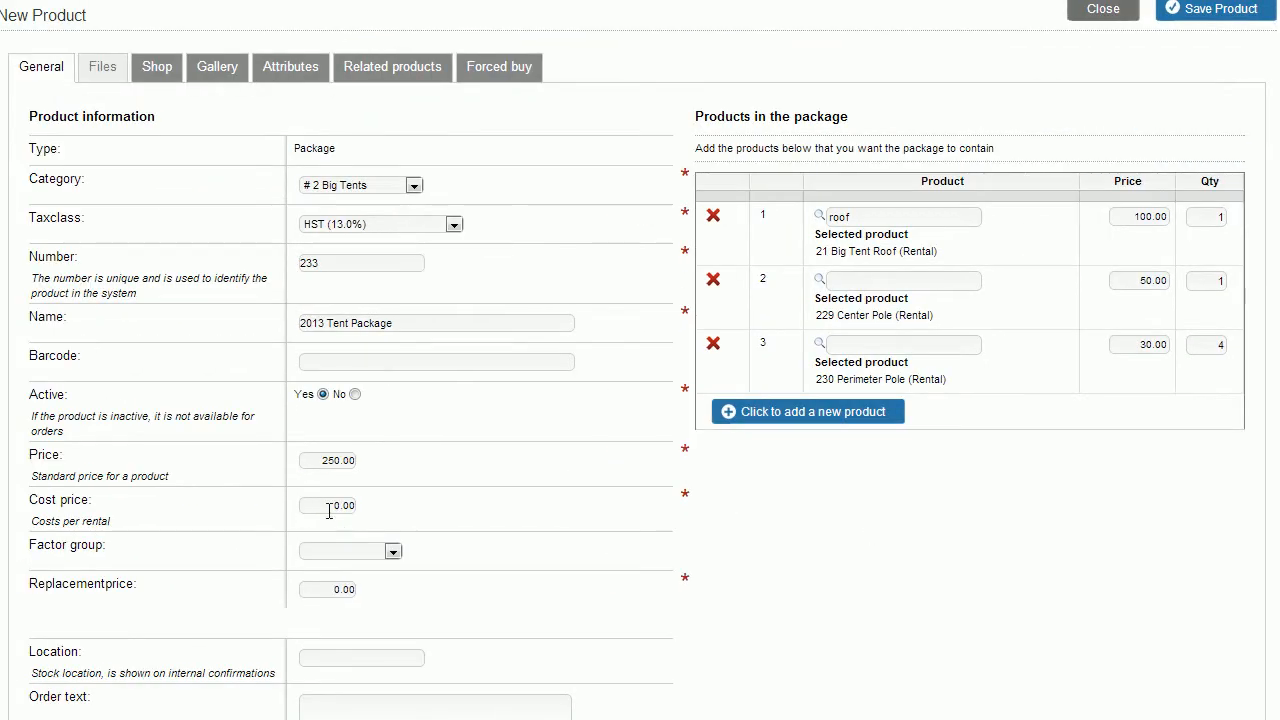
pyautogui.click(329, 510)
pyautogui.write('1')
pyautogui.press('BackSpace')
pyautogui.press('BackSpace')
pyautogui.press('BackSpace')
pyautogui.press('BackSpace')
pyautogui.write('0')
pyautogui.click(600, 538)
# Choose factor group Standard REntal and set the replacement price to 5000.00.
pyautogui.scroll(-1, 480, 575)
pyautogui.click(392, 481)
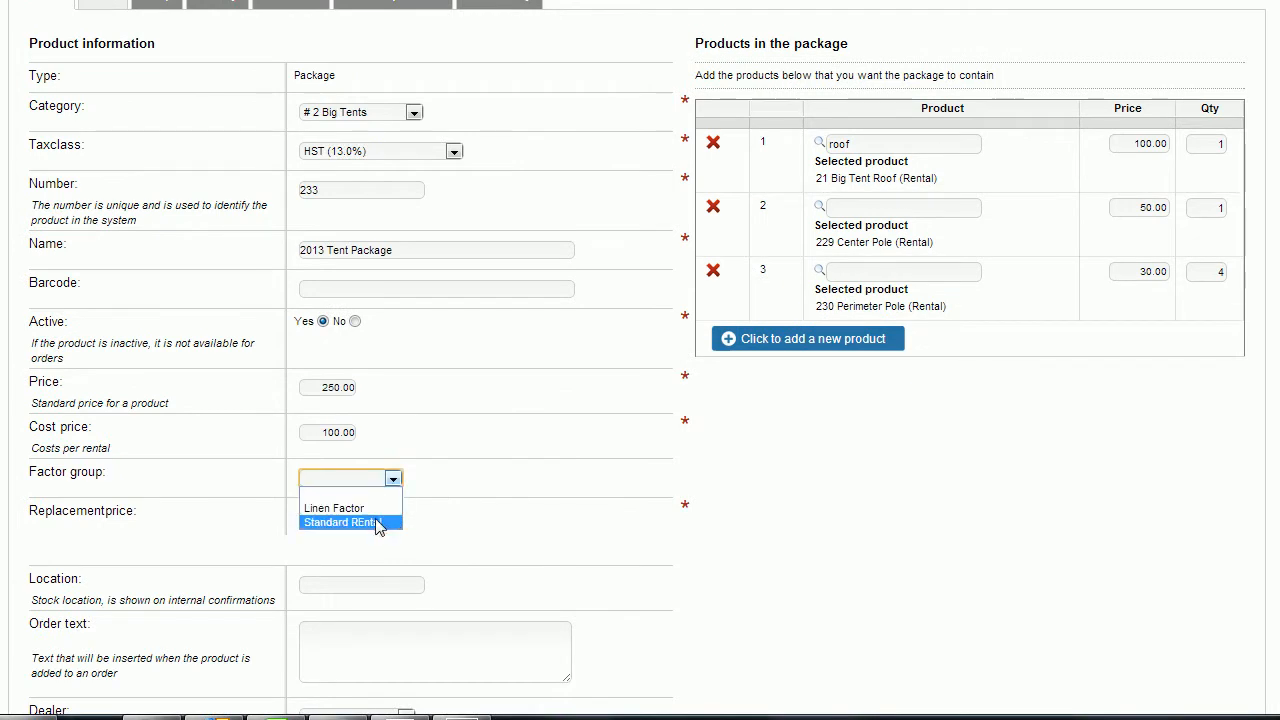
pyautogui.click(378, 522)
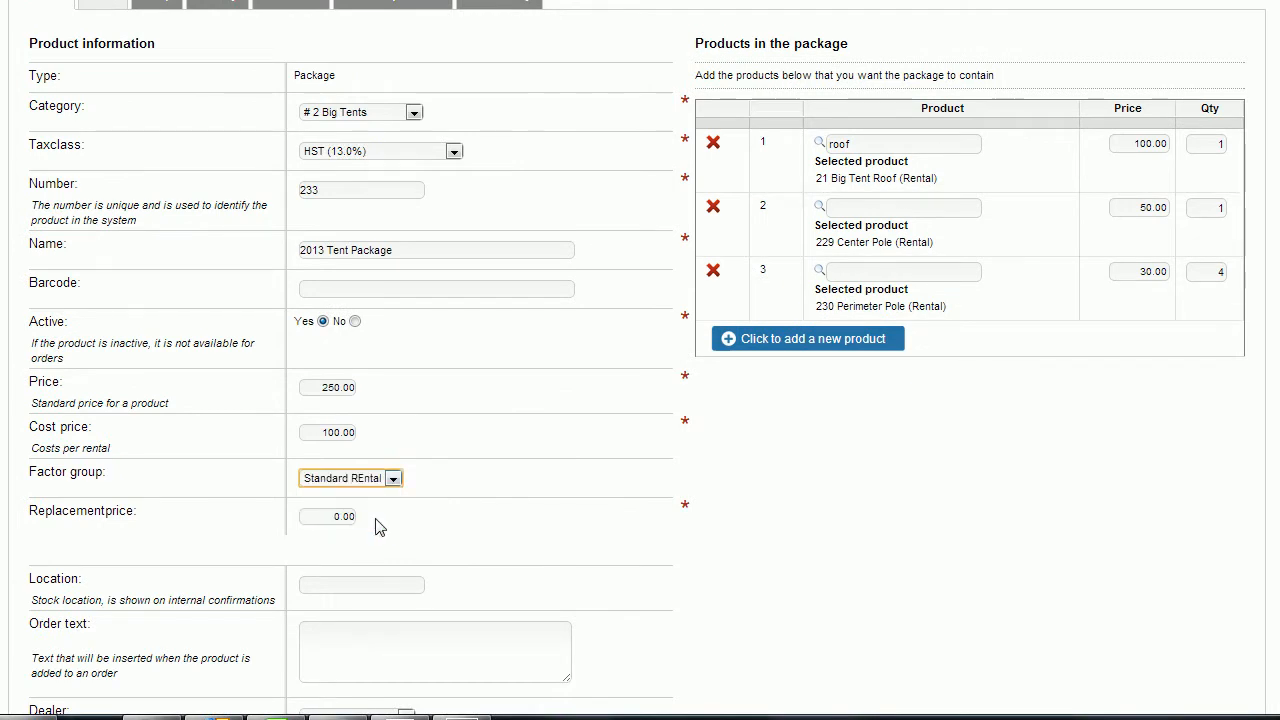
pyautogui.click(479, 522)
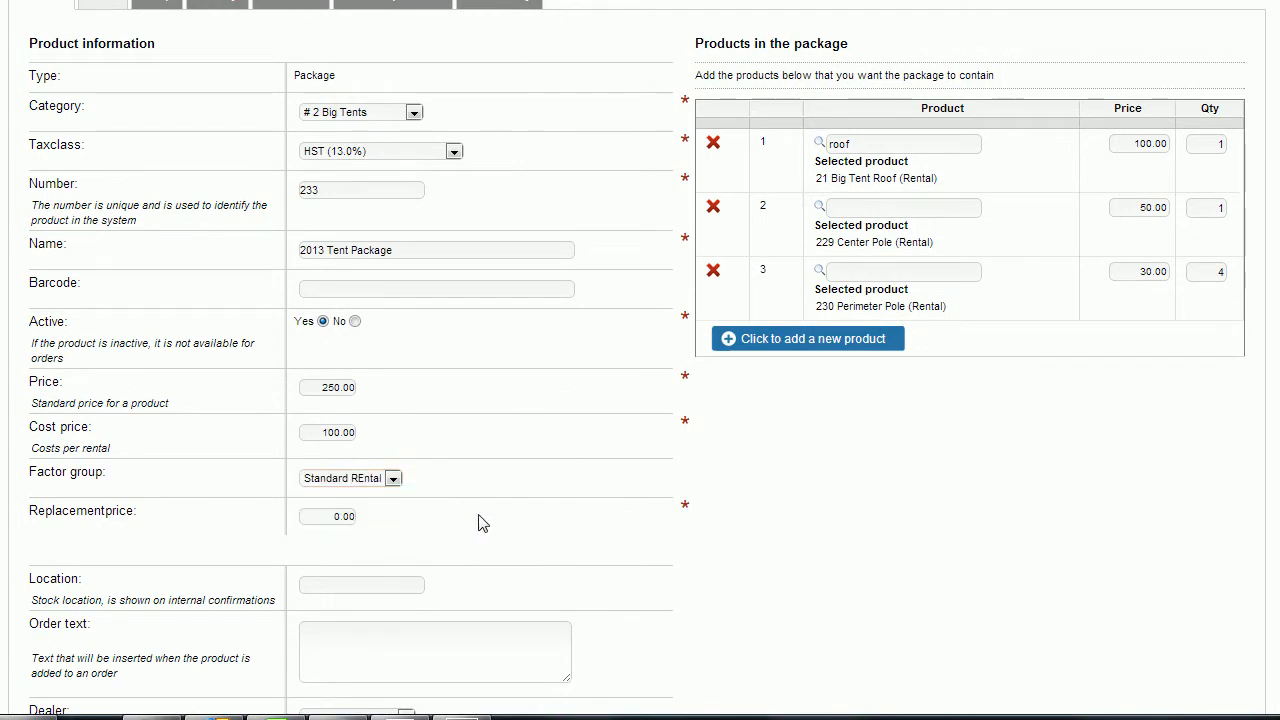
pyautogui.click(323, 516)
pyautogui.press('Delete')
pyautogui.press('Delete')
pyautogui.press('Delete')
pyautogui.press('Delete')
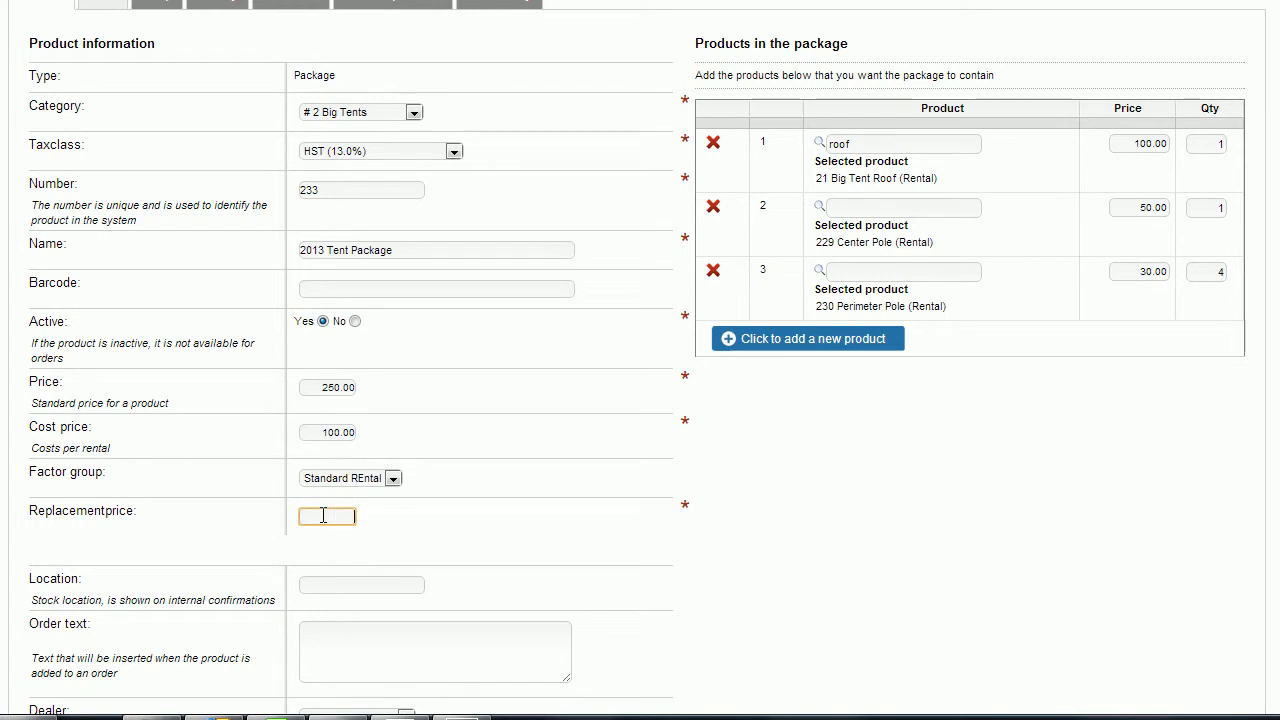
pyautogui.write('5000')
pyautogui.click(512, 537)
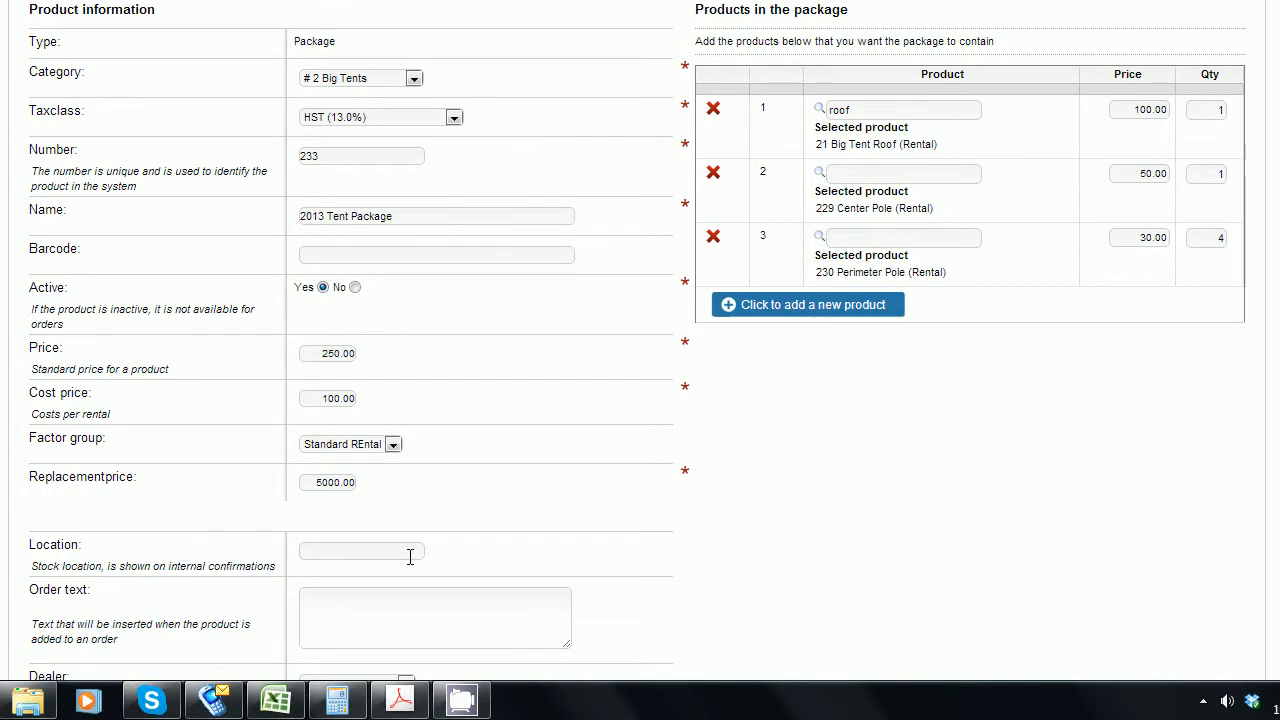
# Enter a various-locations stock location and order text 'Medium White Tent, see attached picture'.
pyautogui.click(410, 591)
pyautogui.write('Various ')
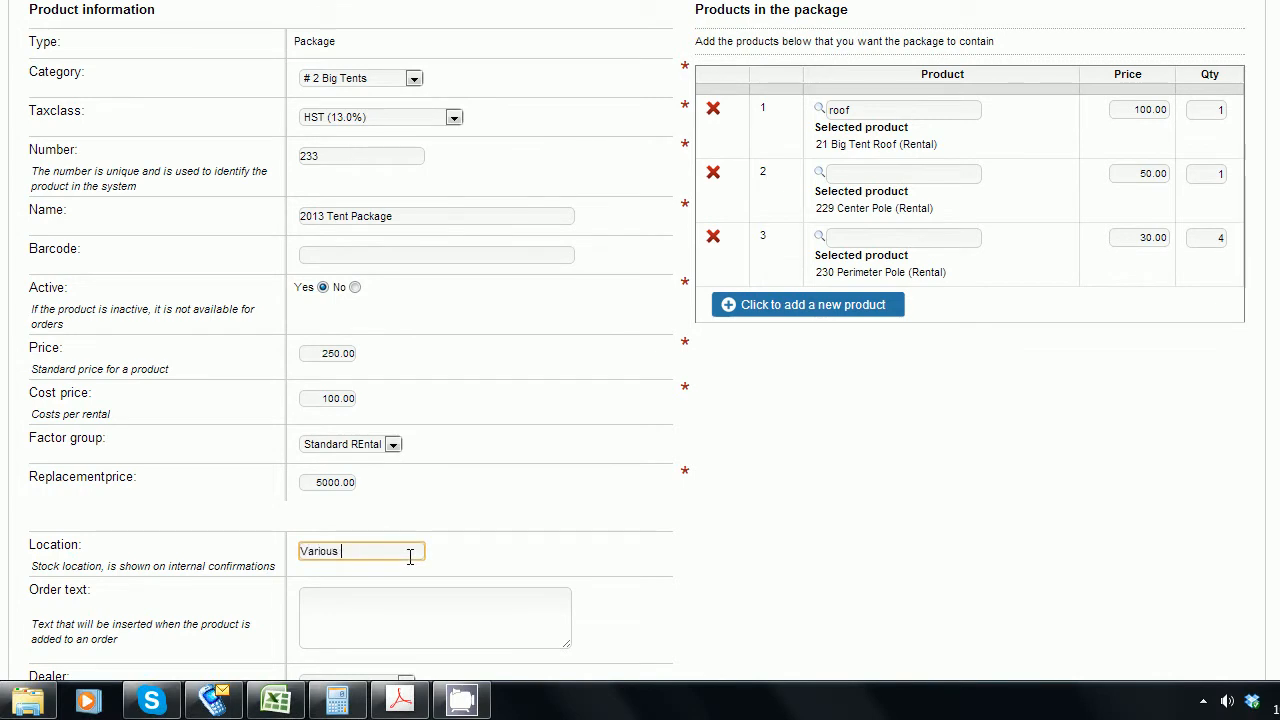
pyautogui.write('La')
pyautogui.write('cations based on t')
pyautogui.press('Tab')
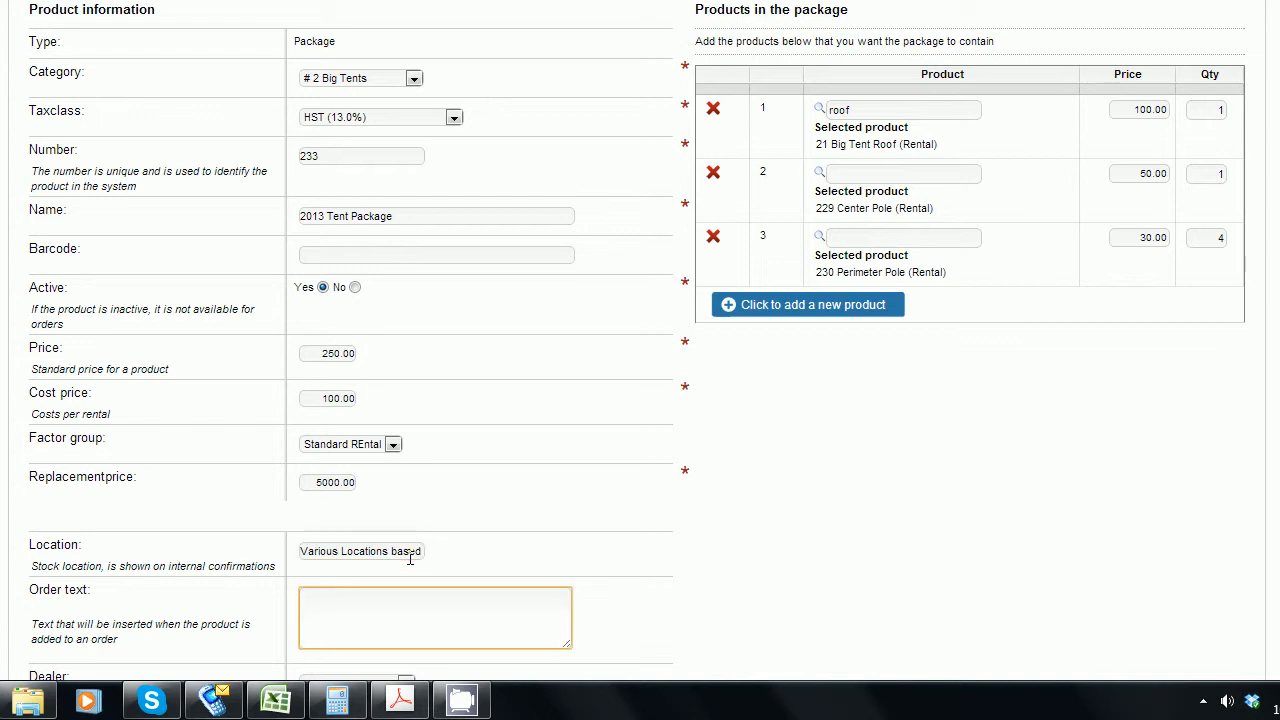
pyautogui.write('Medium White Tent, see attached pictu')
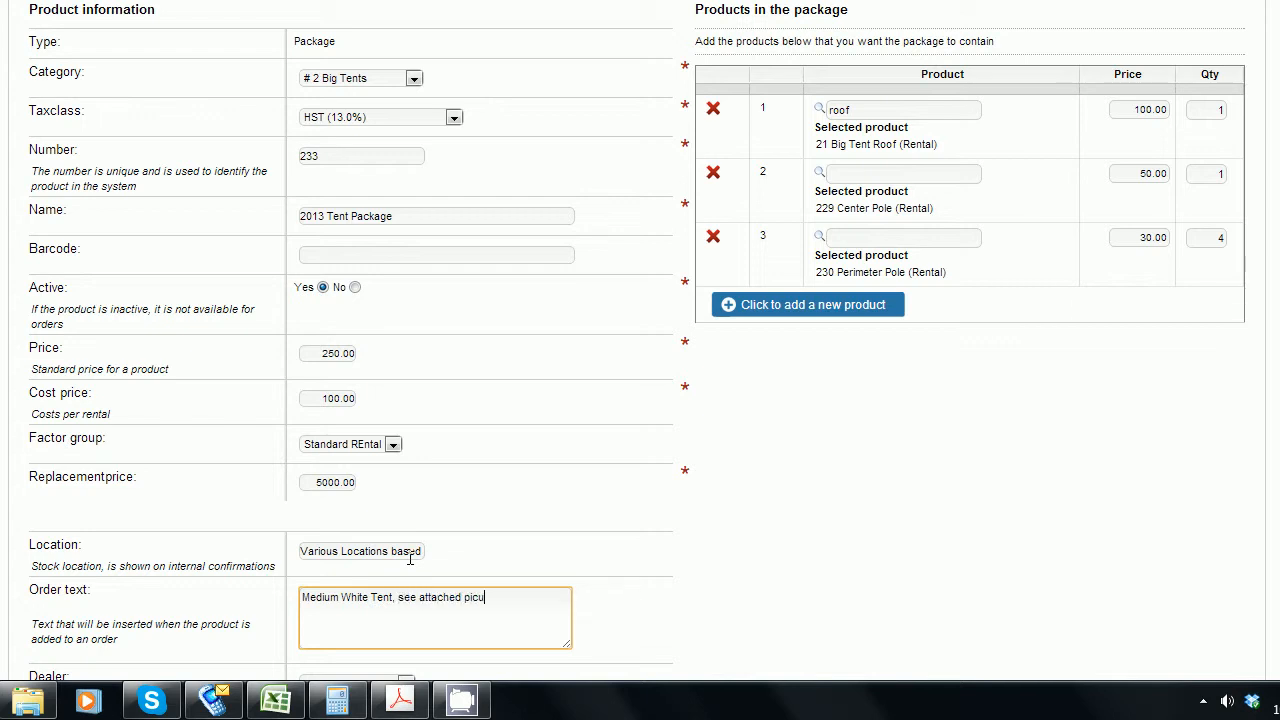
pyautogui.write('re')
pyautogui.click(700, 520)
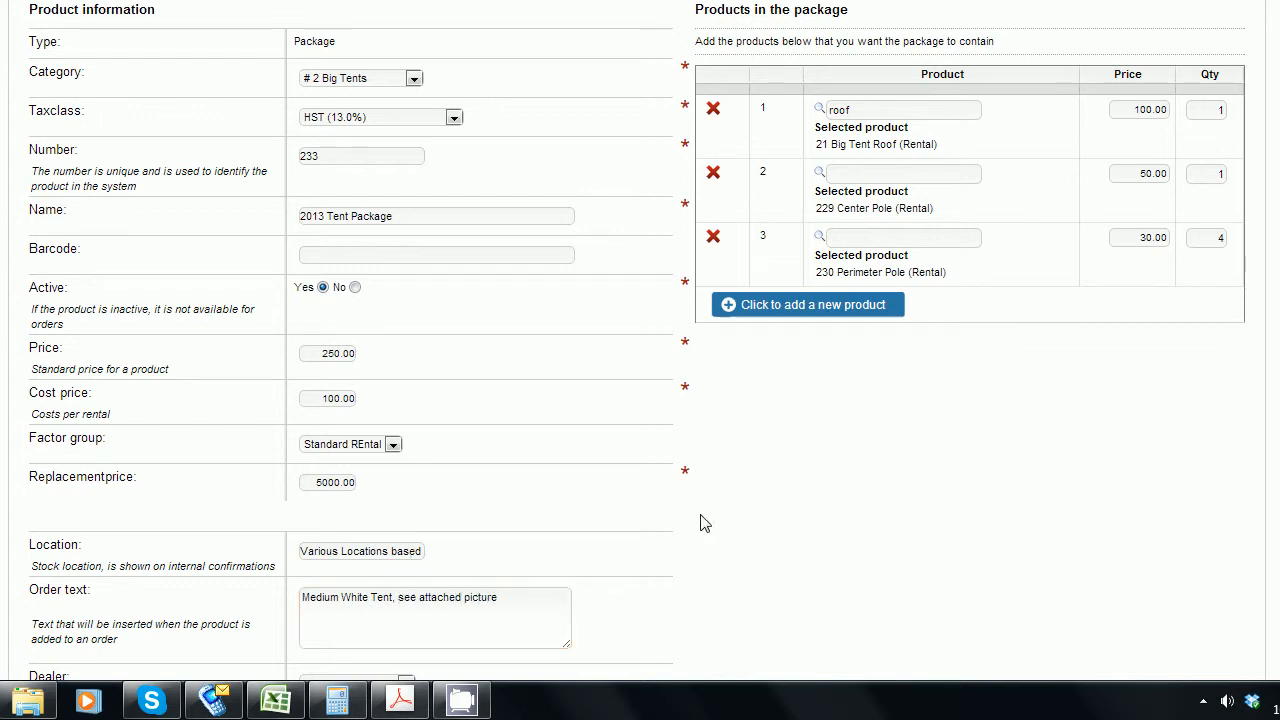
# Set the package's dealer to Tent Company.
pyautogui.scroll(-4, 702, 521)
pyautogui.scroll(4, 702, 522)
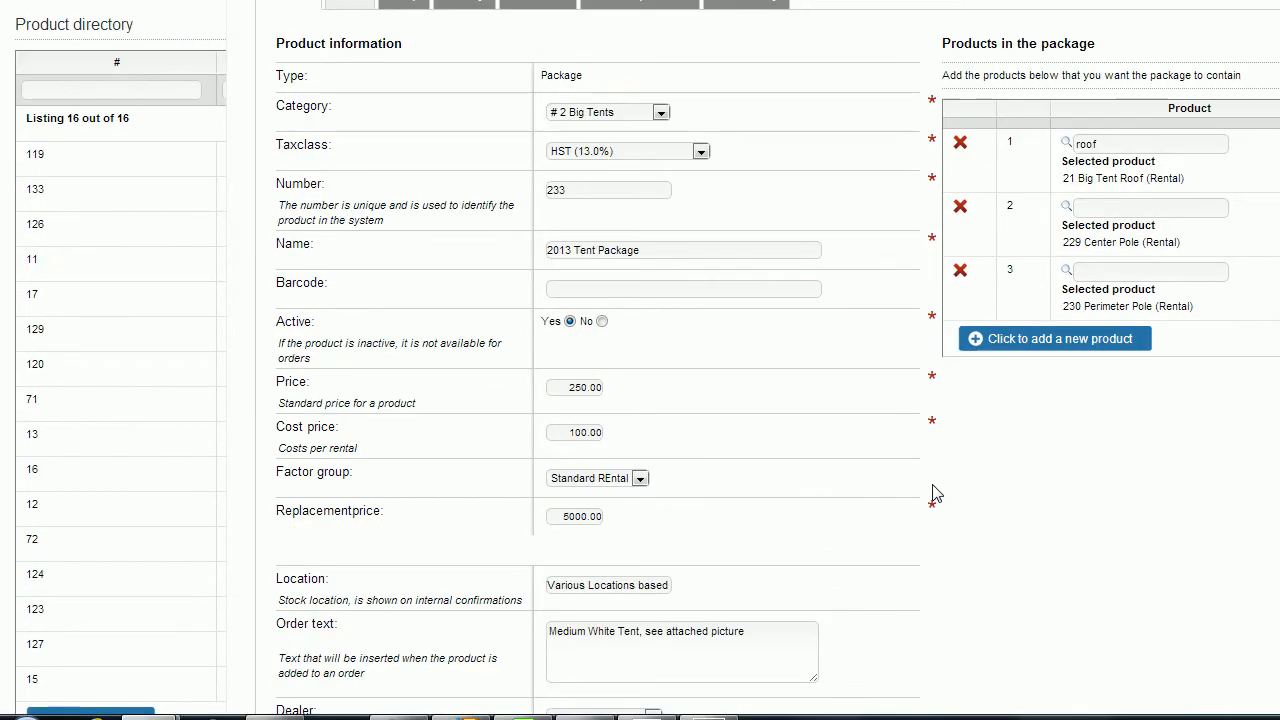
pyautogui.scroll(-4, 934, 492)
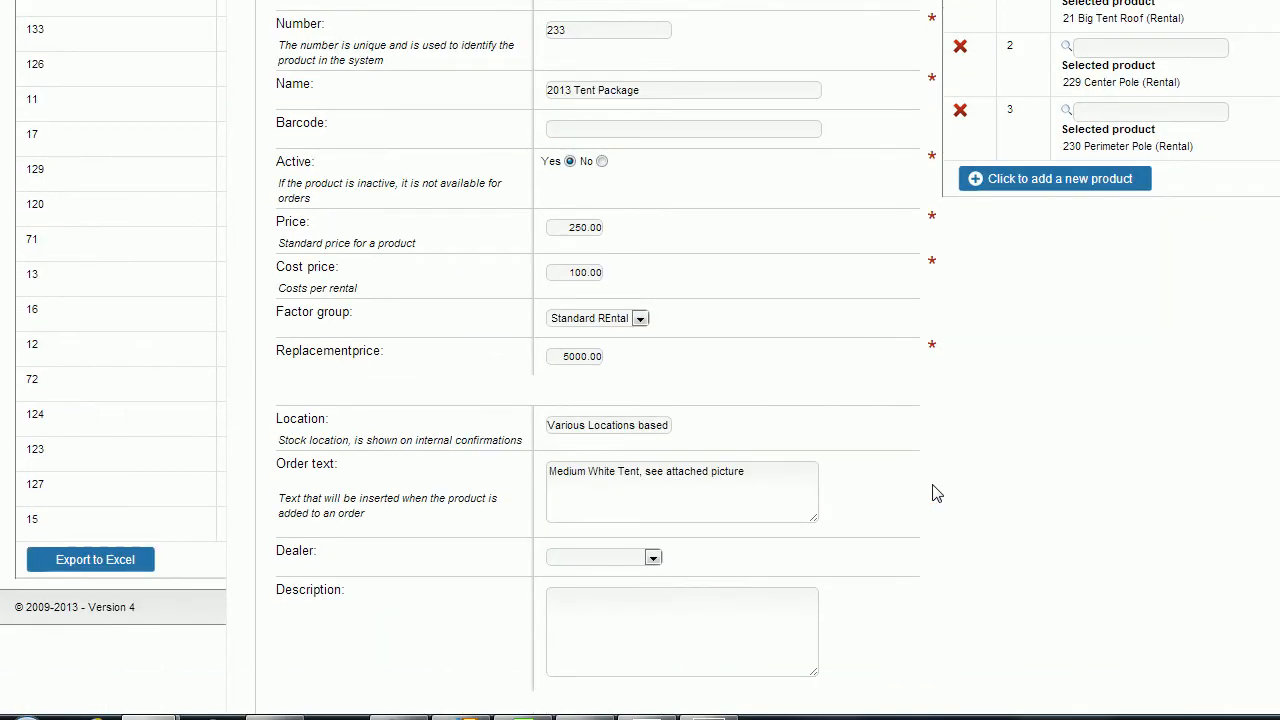
pyautogui.click(652, 560)
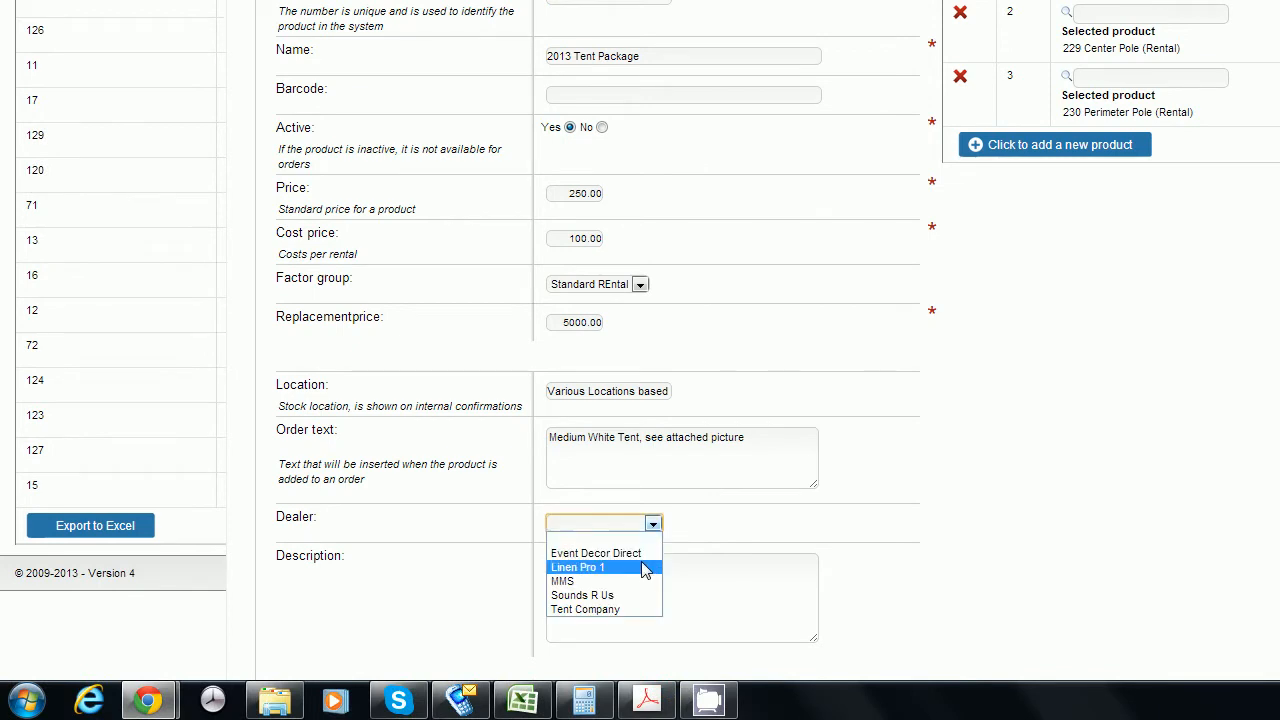
pyautogui.click(636, 612)
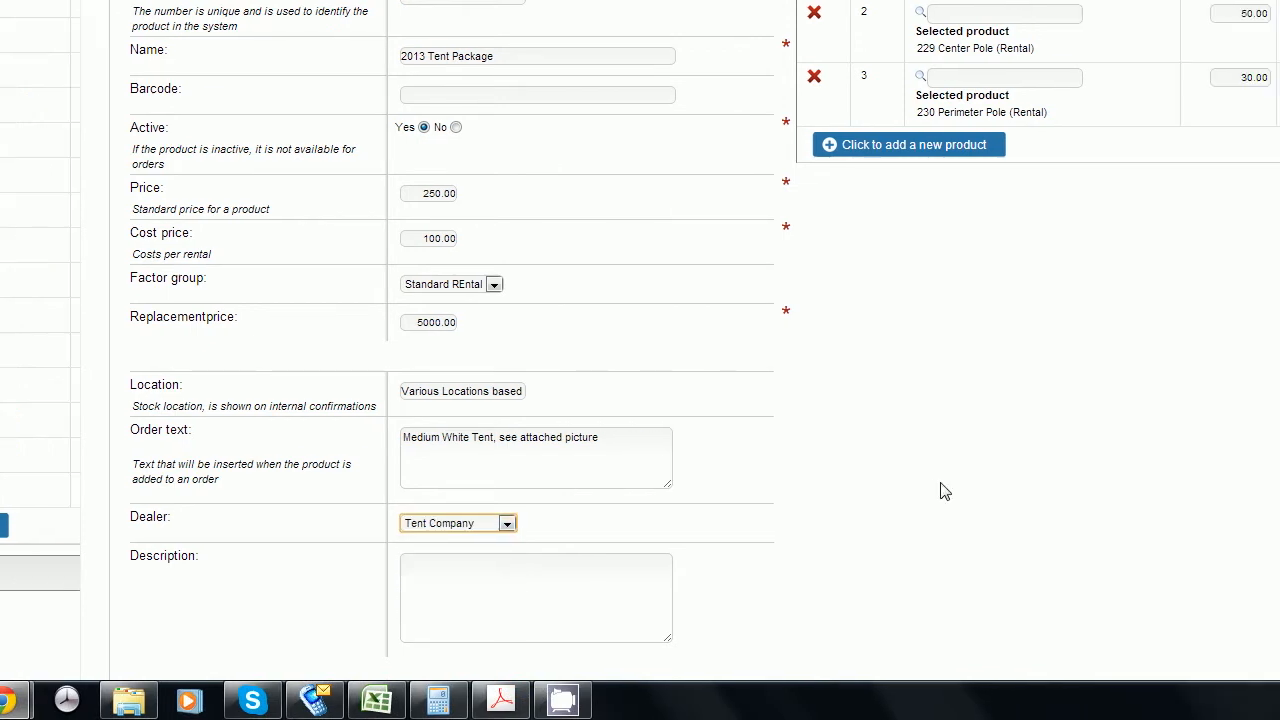
pyautogui.scroll(1, 1086, 490)
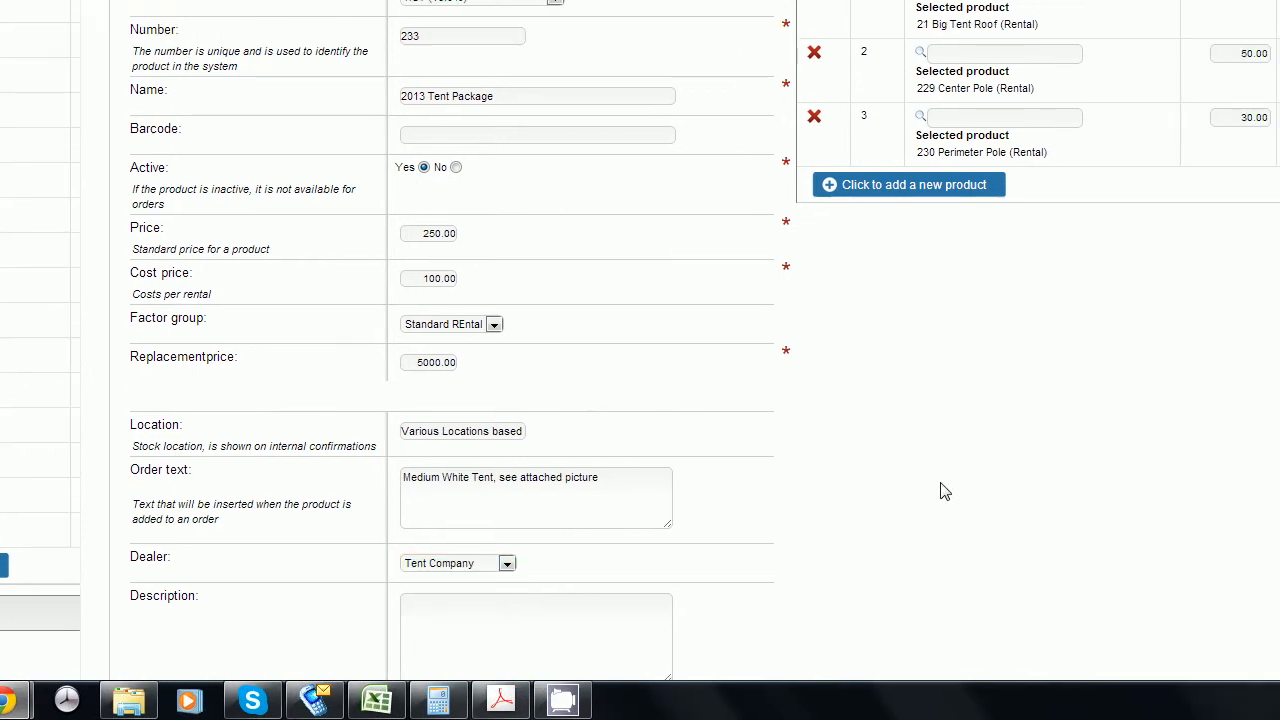
pyautogui.scroll(3, 940, 491)
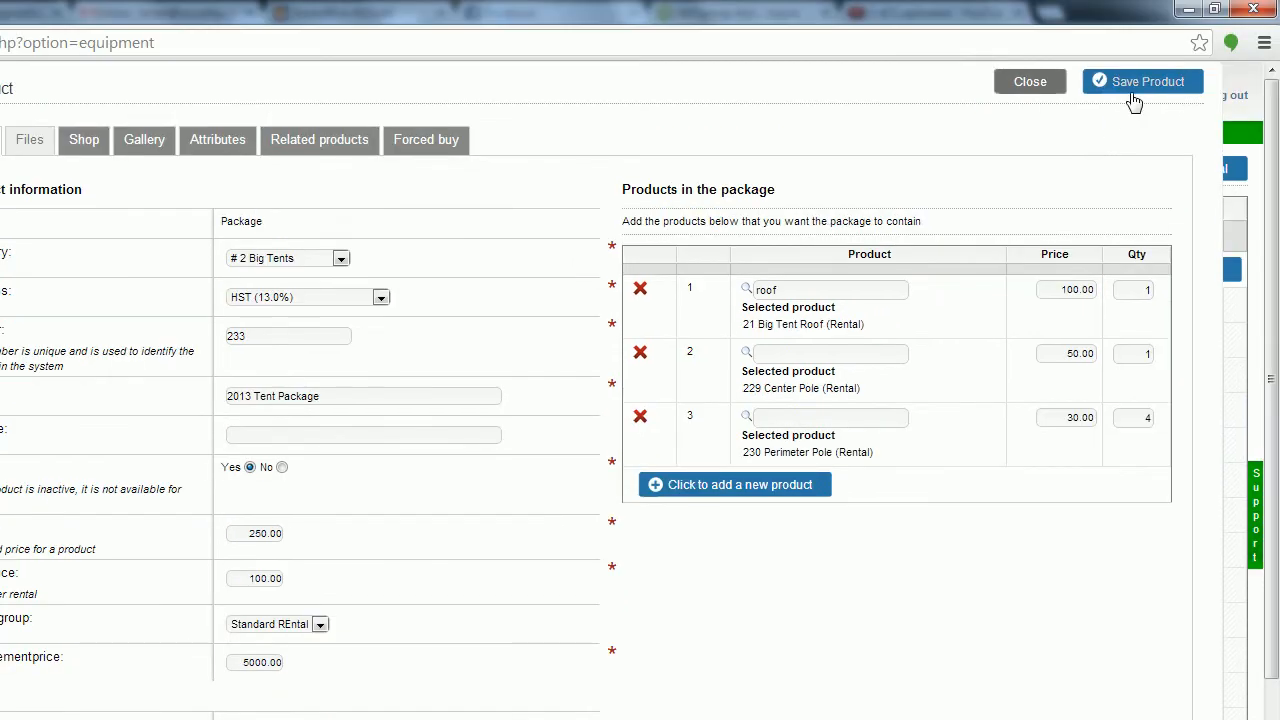
# Save the new 2013 Tent Package and close it, returning to the product directory.
pyautogui.click(1133, 100)
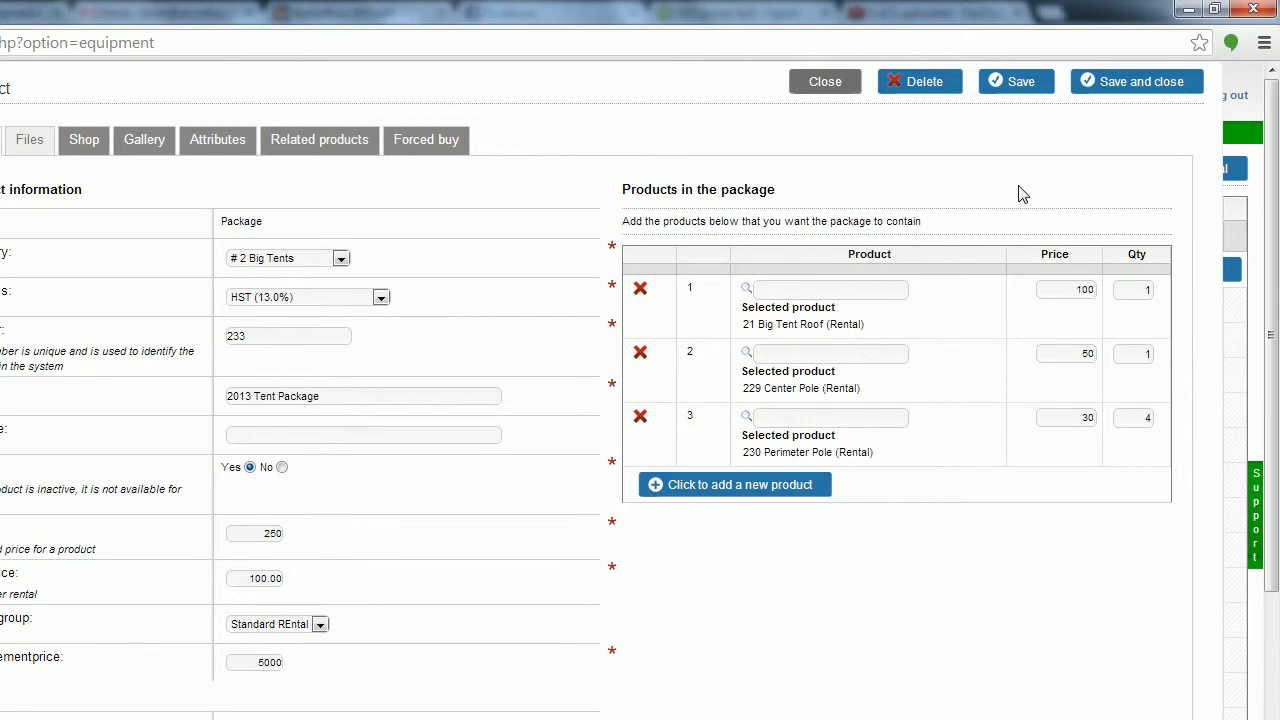
pyautogui.click(1181, 88)
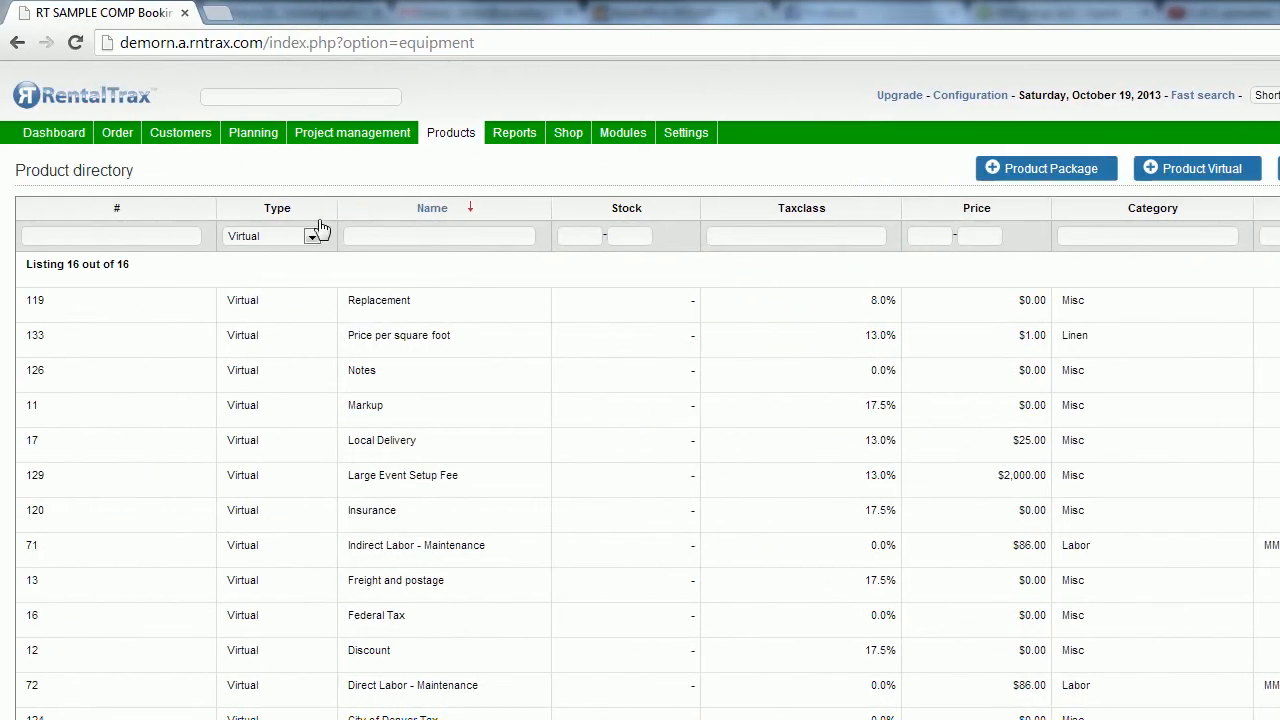
# Filter the product directory to Package products, then start a support enquiry containing a contact e-mail address.
pyautogui.click(316, 233)
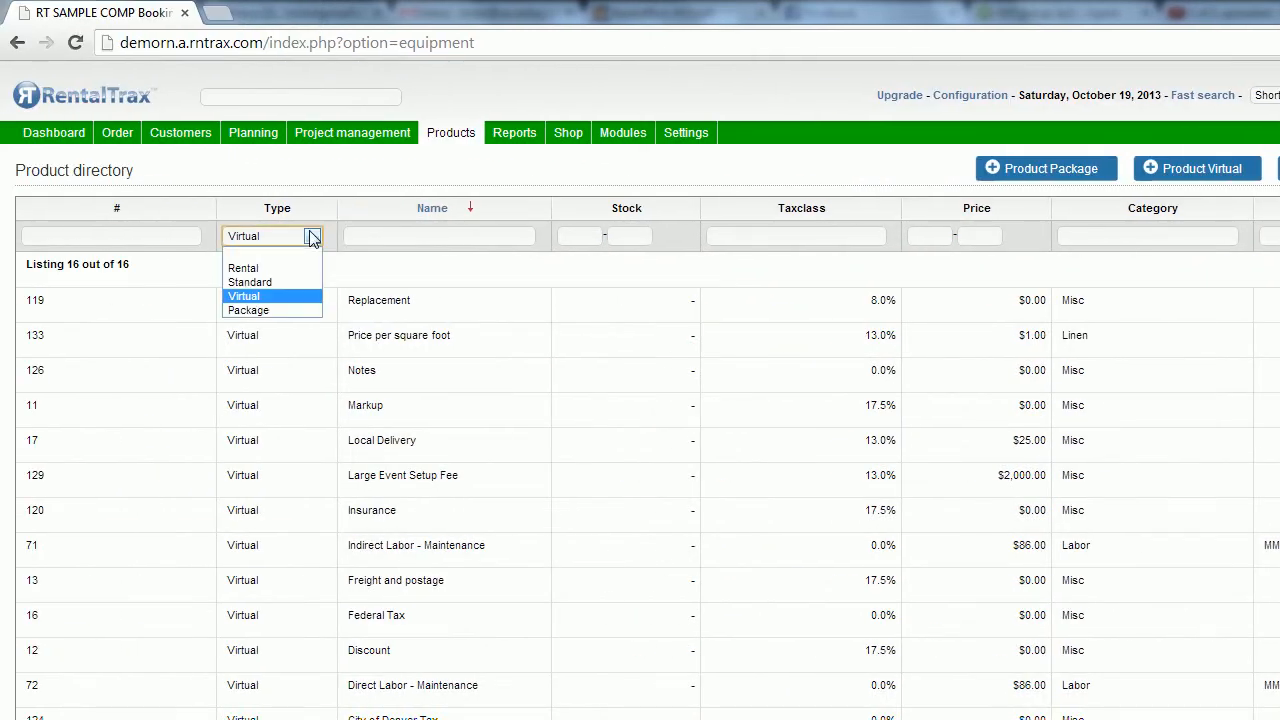
pyautogui.click(295, 309)
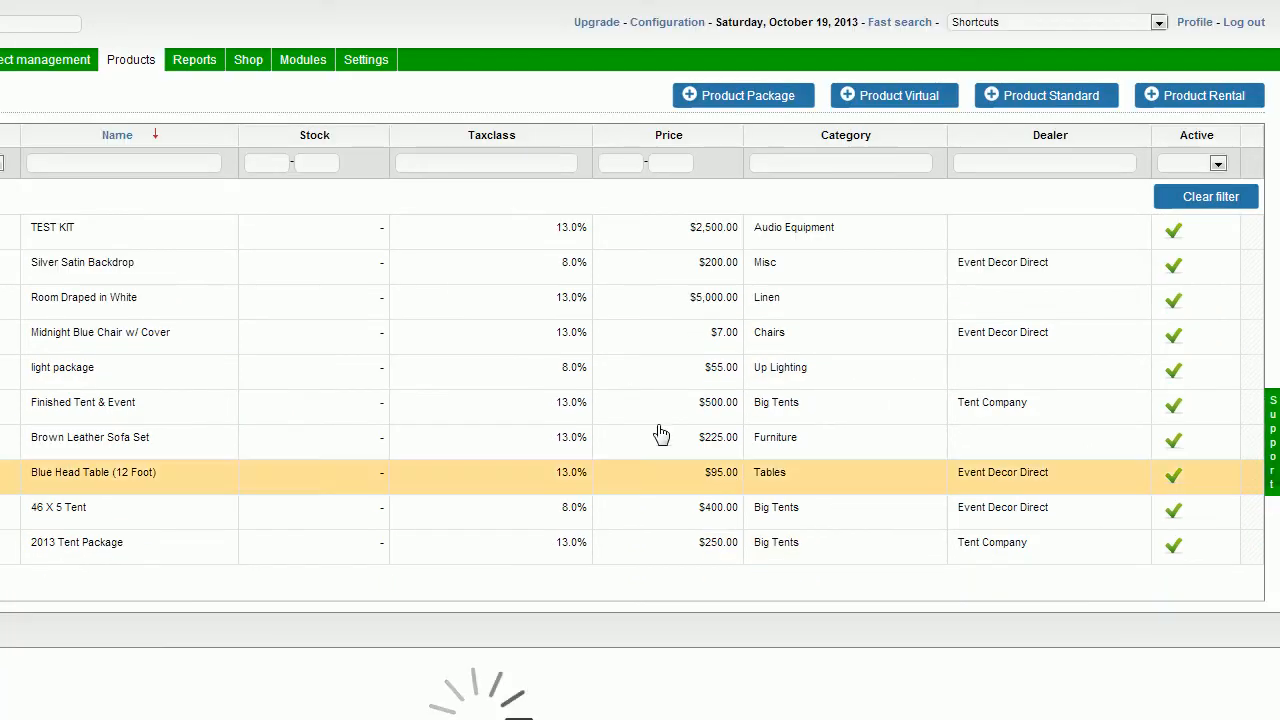
pyautogui.click(568, 396)
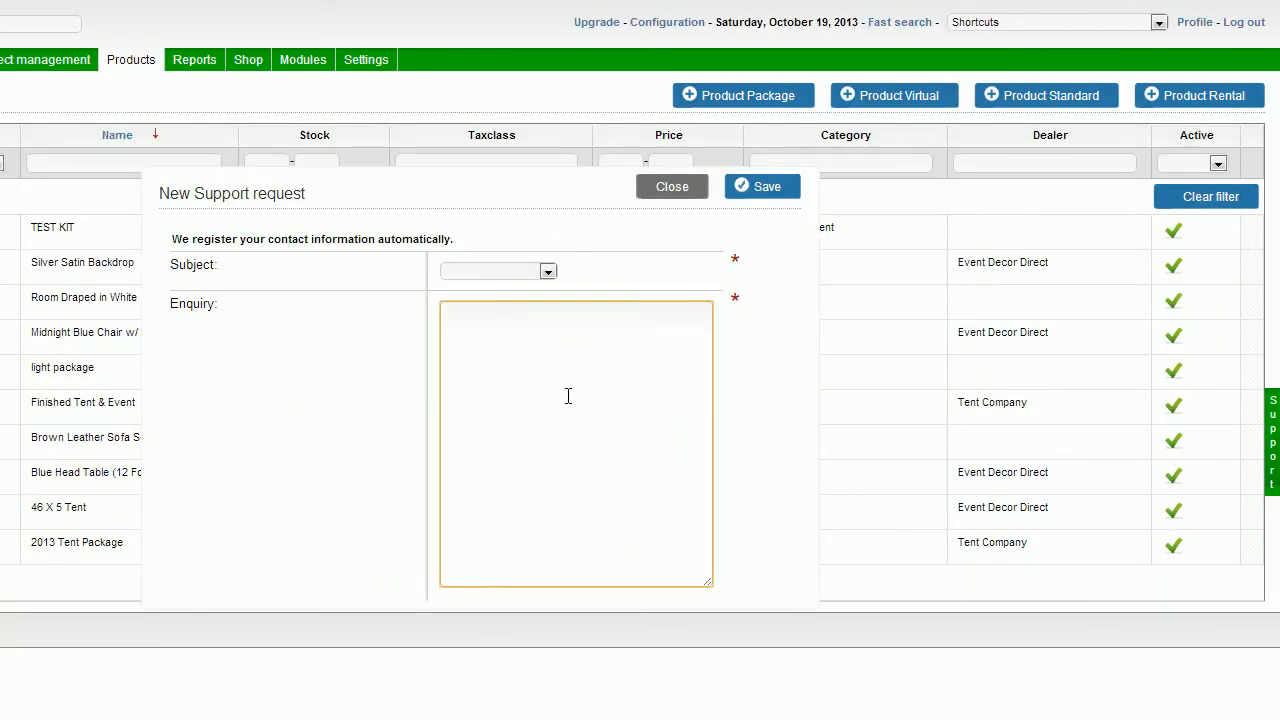
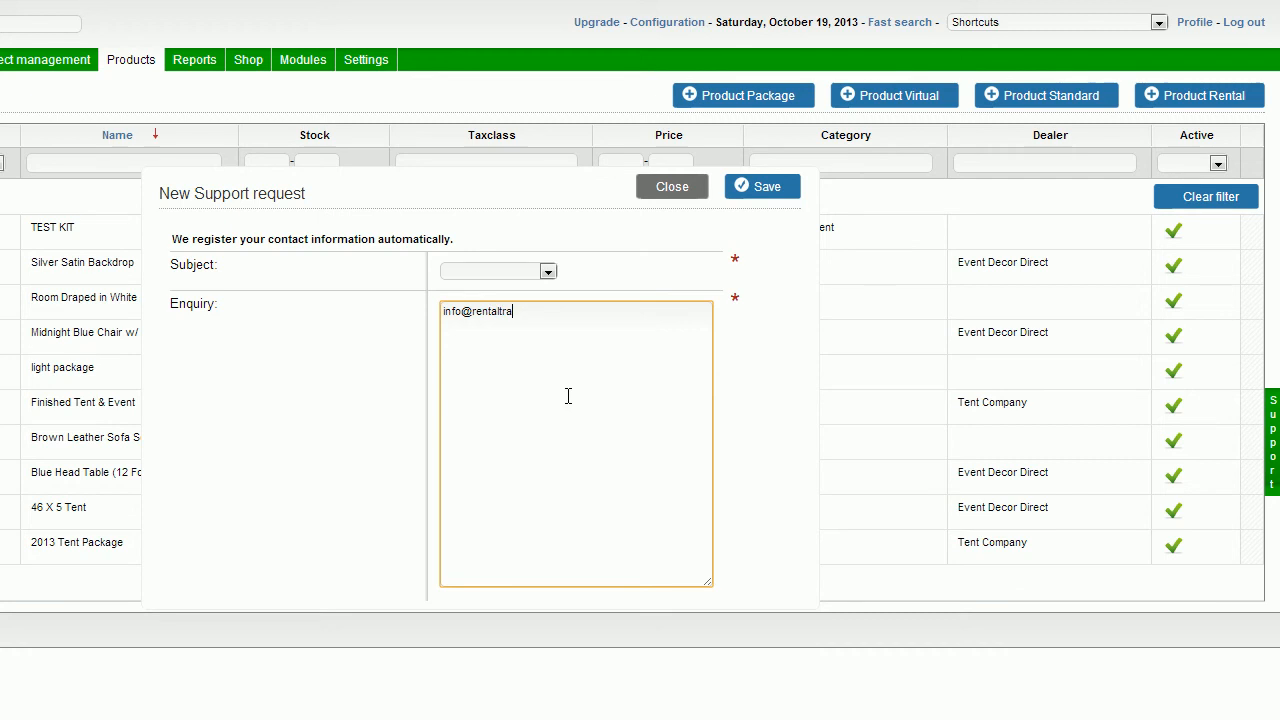